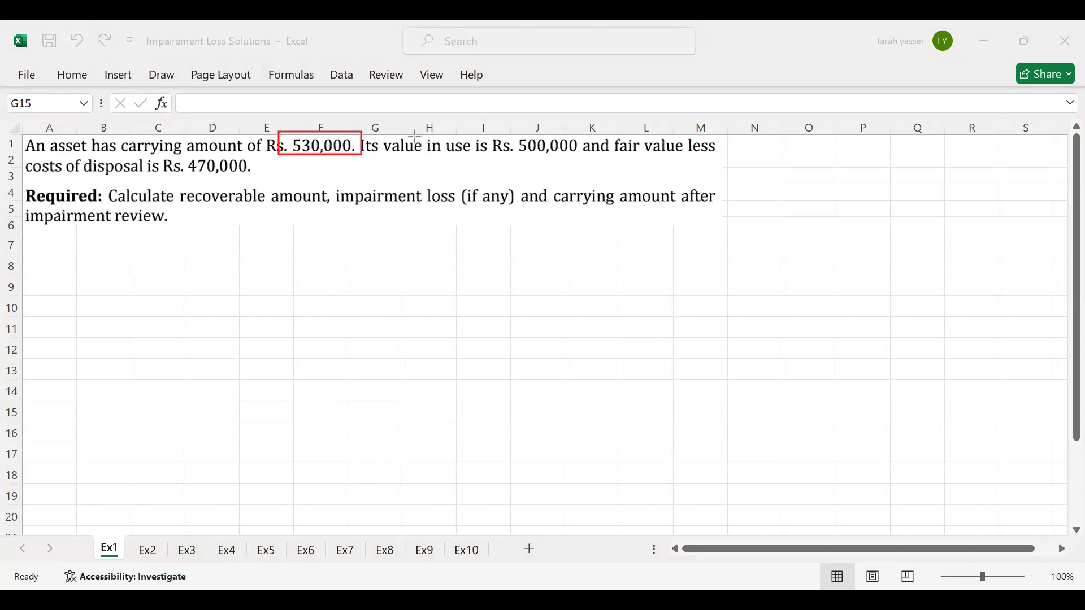
mouse_move(391, 132)
mouse_down()
mouse_move(430, 153)
mouse_move(585, 158)
mouse_up()
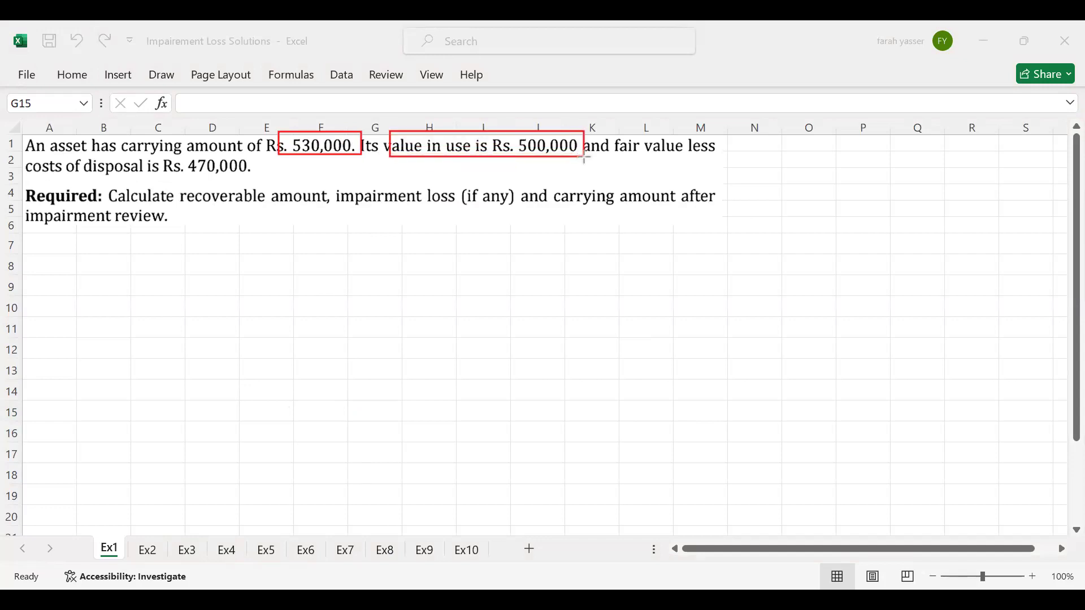
drag(27, 155, 253, 176)
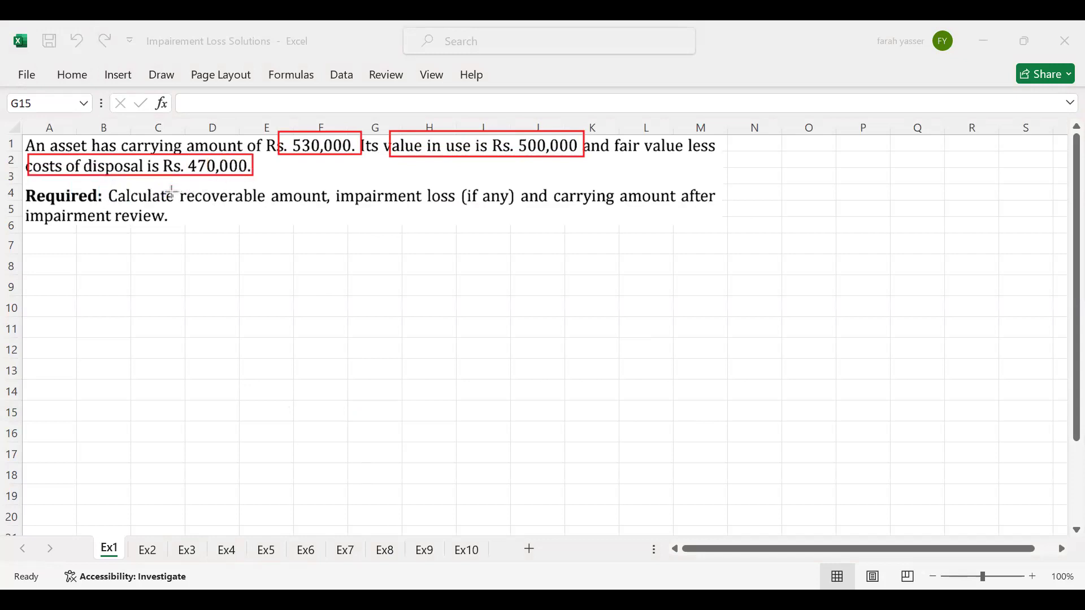
drag(170, 190, 330, 212)
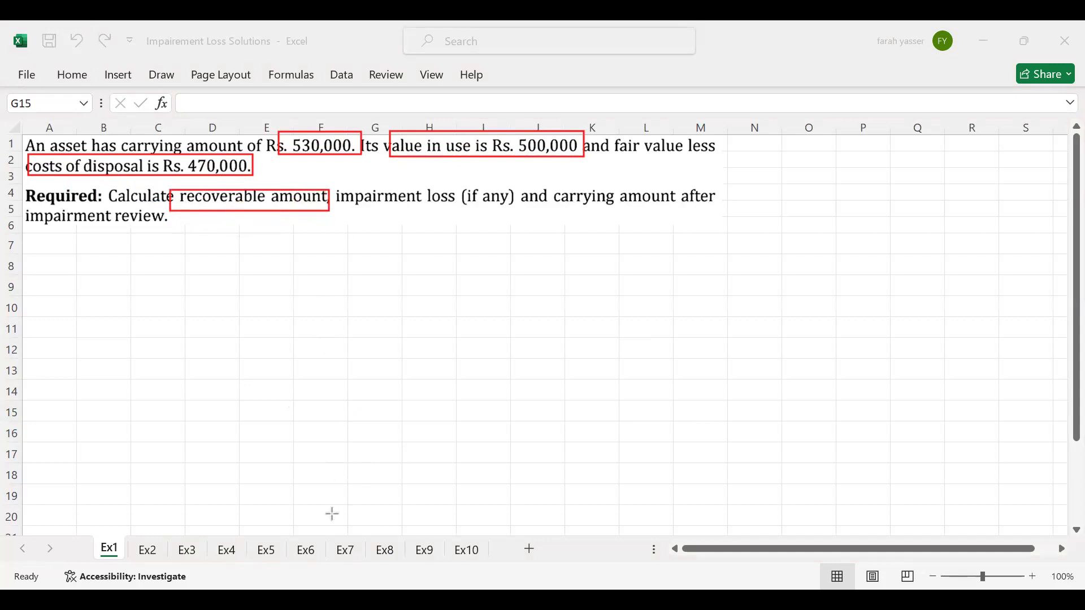
Step: Enter the label "Recoverable Amount =" in A8 and its definition "Higher of (FV less cost of disposal) VS (Value in Use)" in D8
click(55, 262)
text(Recoverable Amount =)
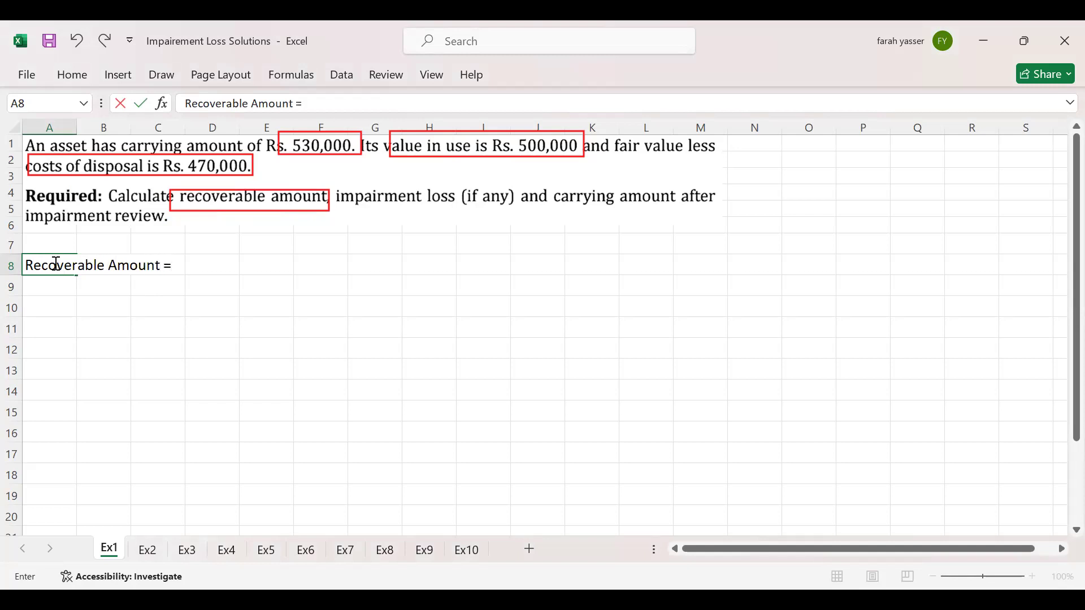
key(Tab)
key(Tab)
key(Tab)
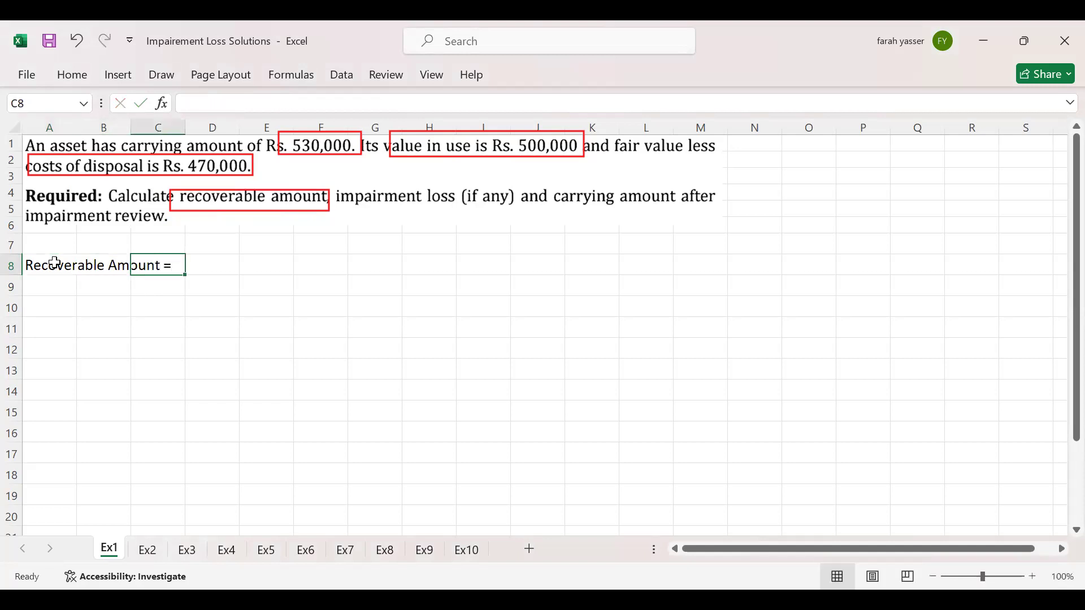
text(Hig)
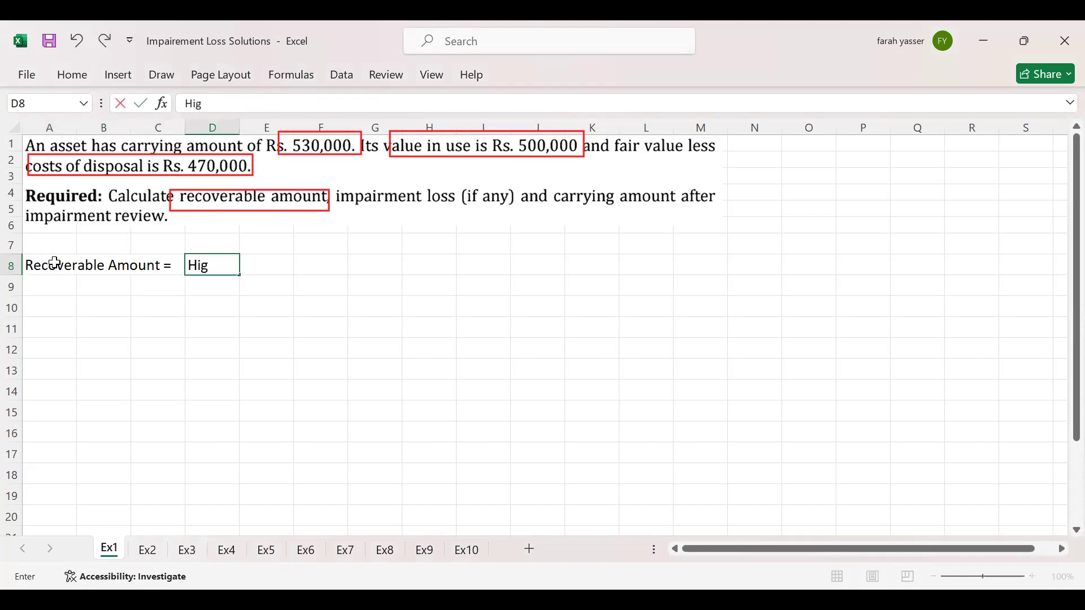
text(her of  (FV less cost of disposal)
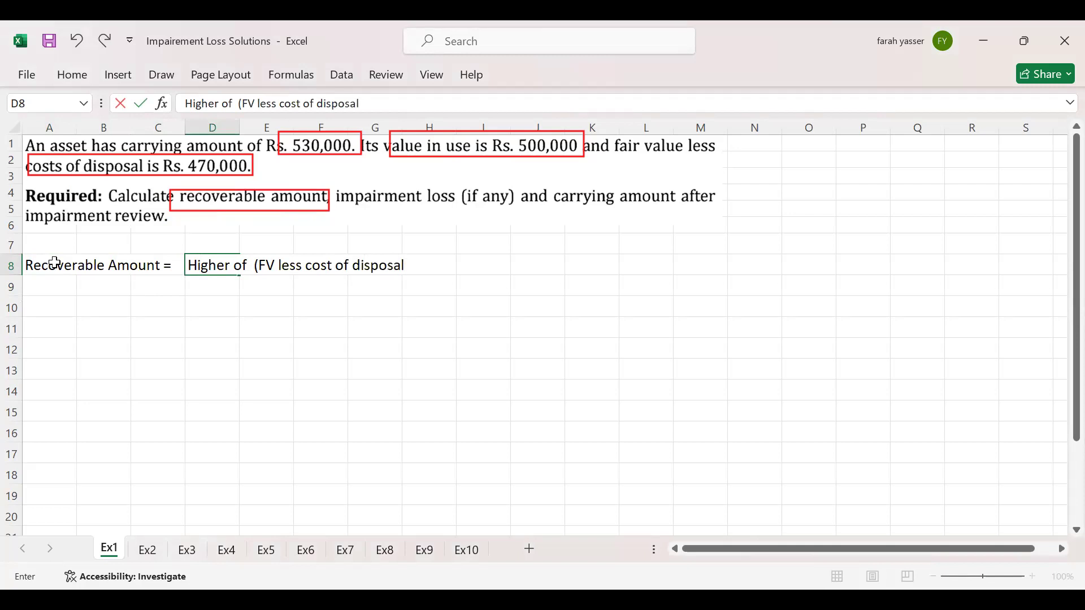
text() VS (Value in U)
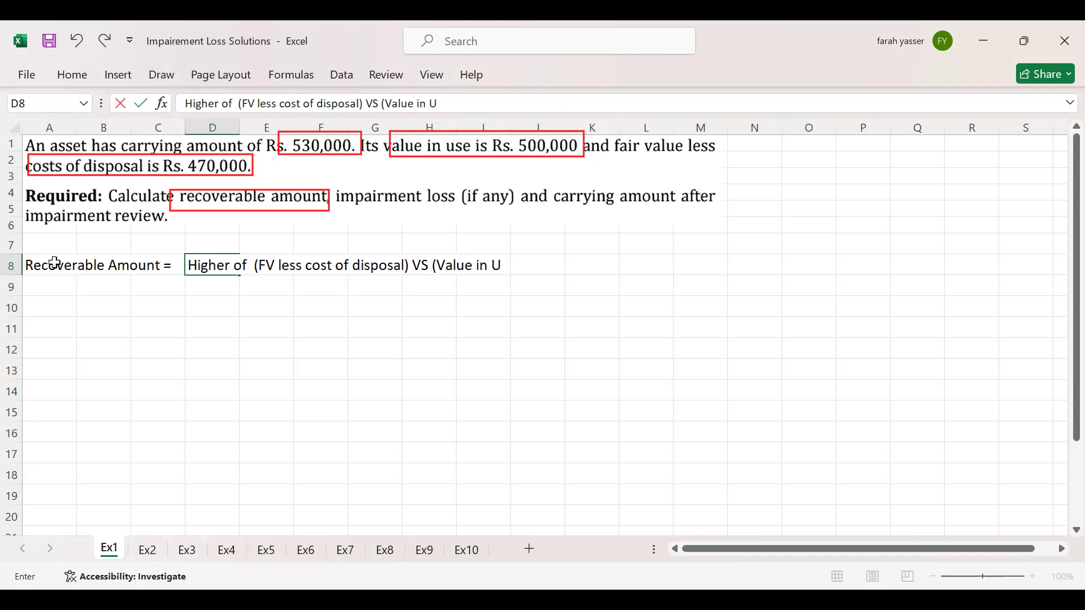
text(se))
key(Return)
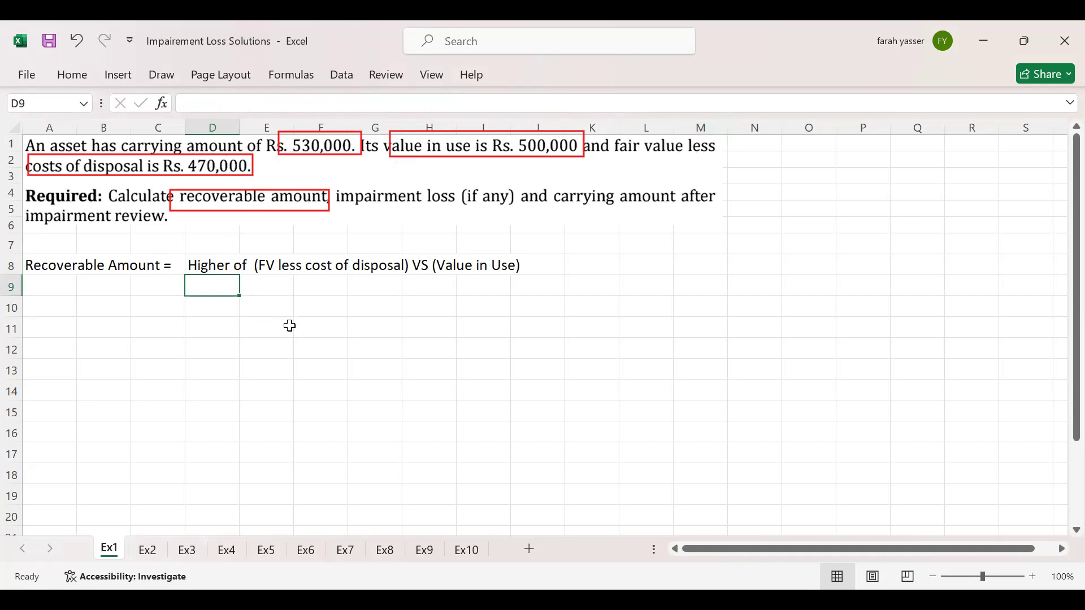
Step: Enter the recoverable amount comparison "470,000 Vs 500,000 = 500,000" as text in D9
text(479)
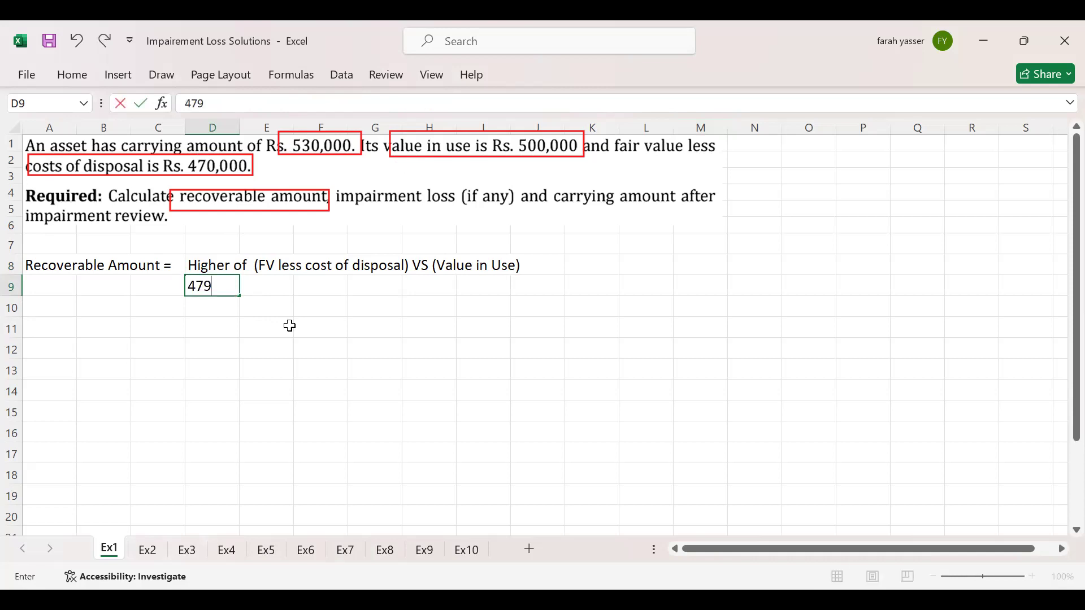
key(BackSpace)
text(0,000 Vs)
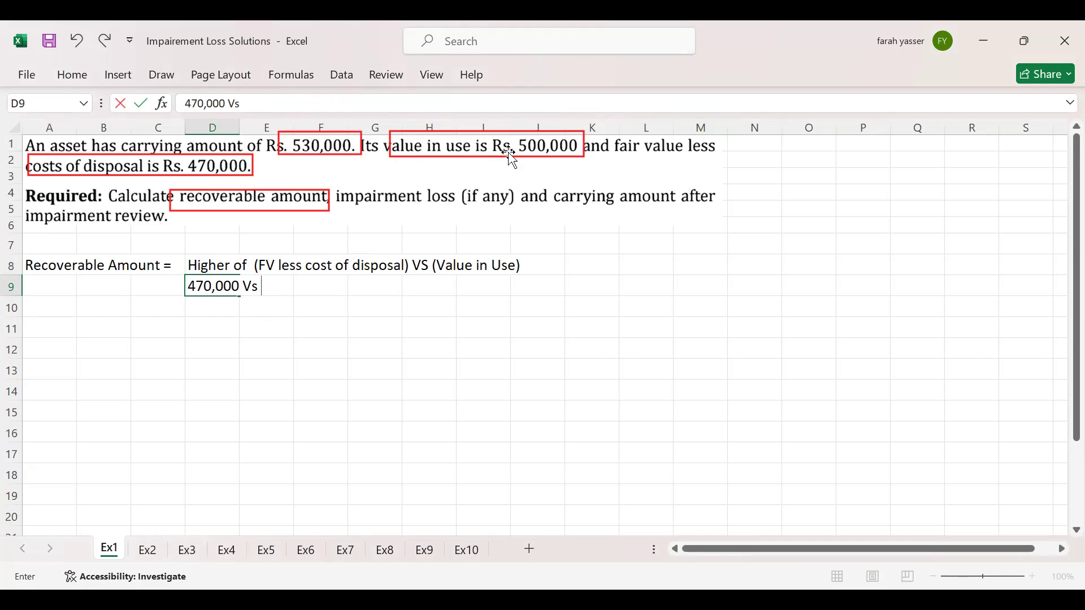
text(500,000)
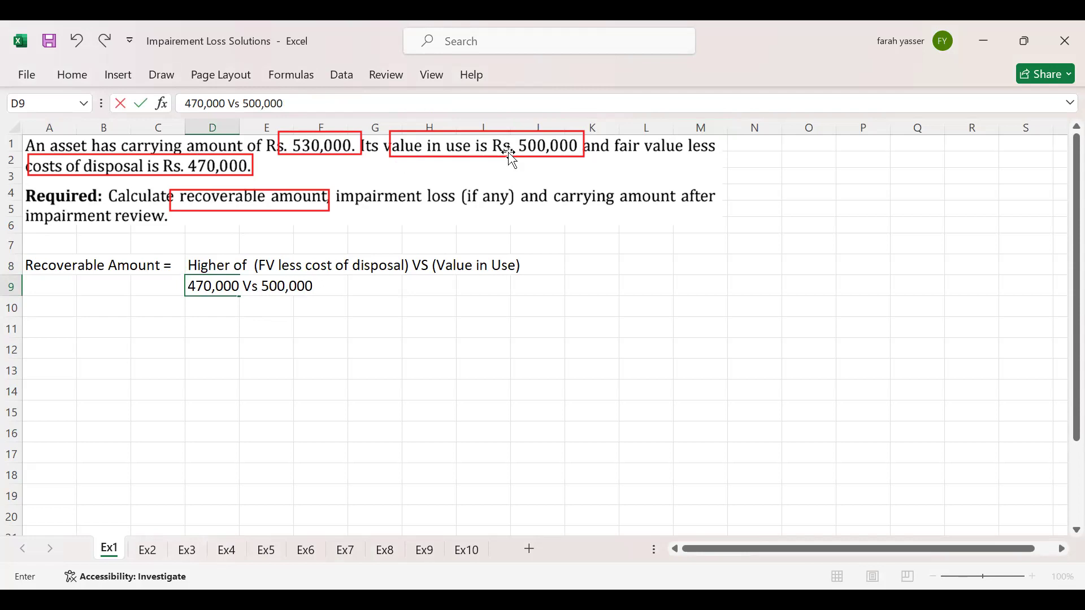
text( = 500,000)
key(Return)
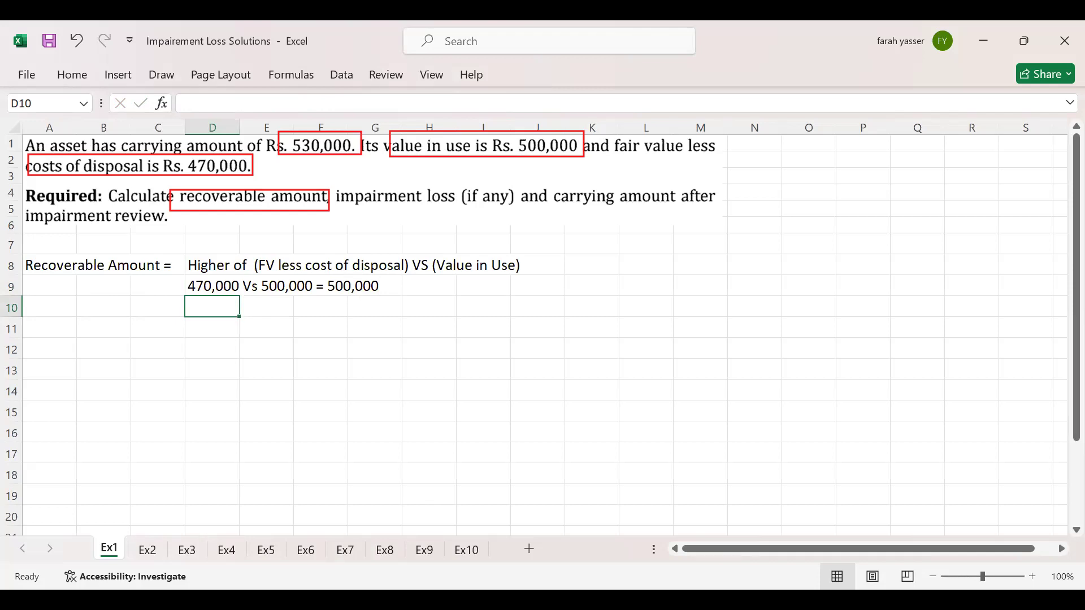
key(ctrl+2)
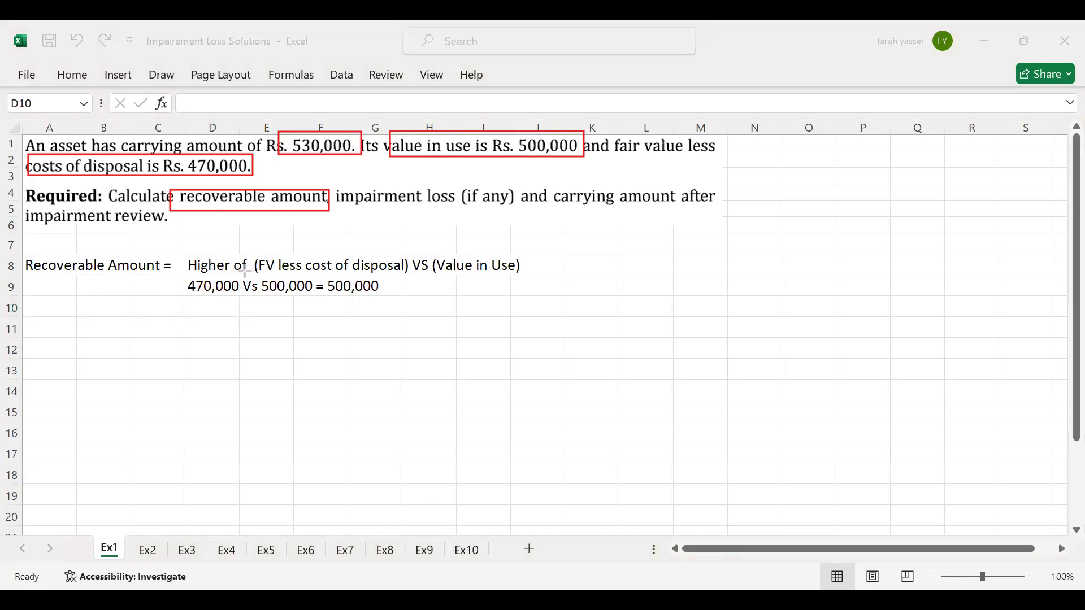
mouse_move(303, 261)
mouse_down()
mouse_move(261, 247)
mouse_move(233, 173)
mouse_up()
mouse_move(468, 265)
mouse_down()
mouse_move(461, 198)
mouse_move(485, 151)
mouse_up()
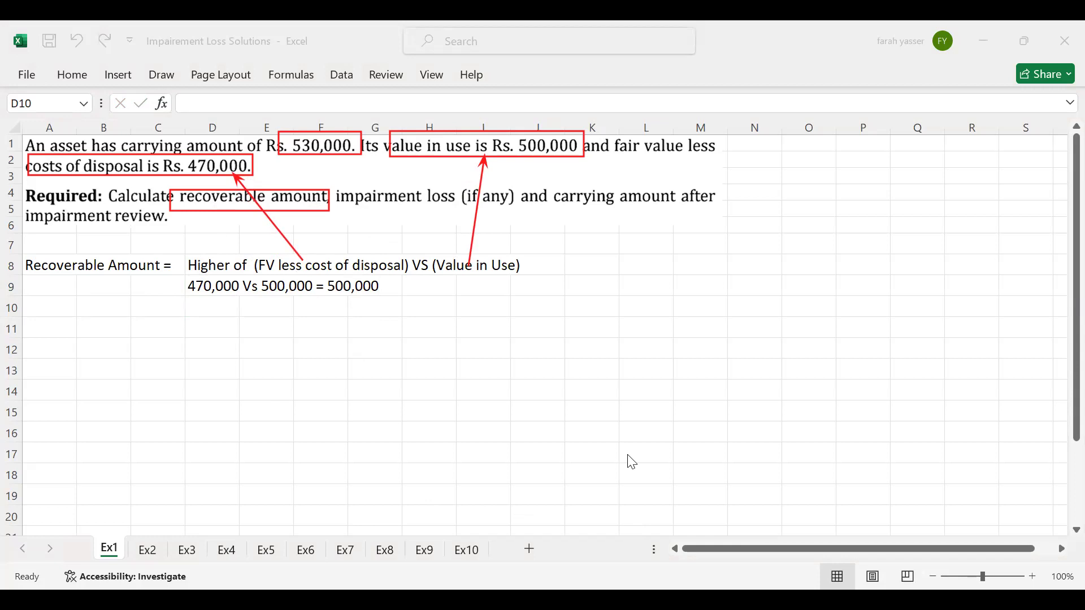
key(Escape)
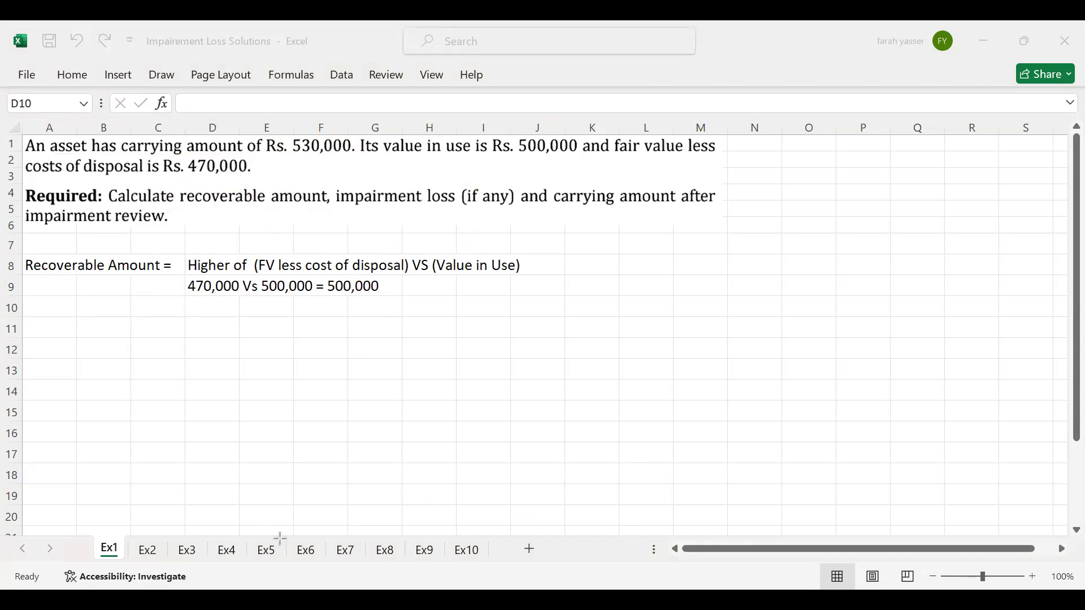
Step: Enter the label "Impairement Loss =" in A11, two rows below the recoverable amount comparison
click(50, 329)
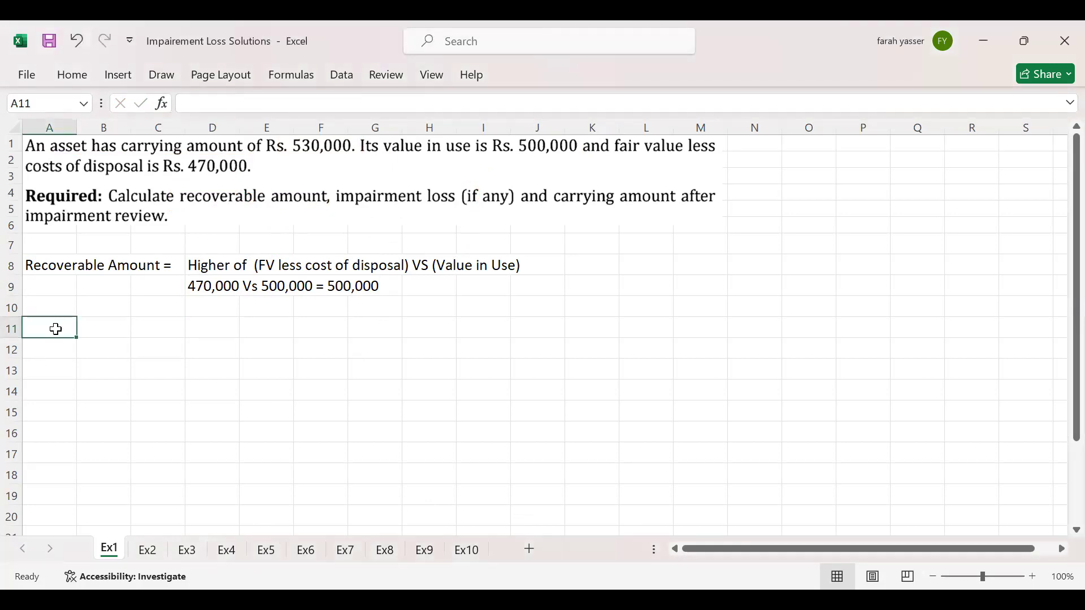
text(iMPAI)
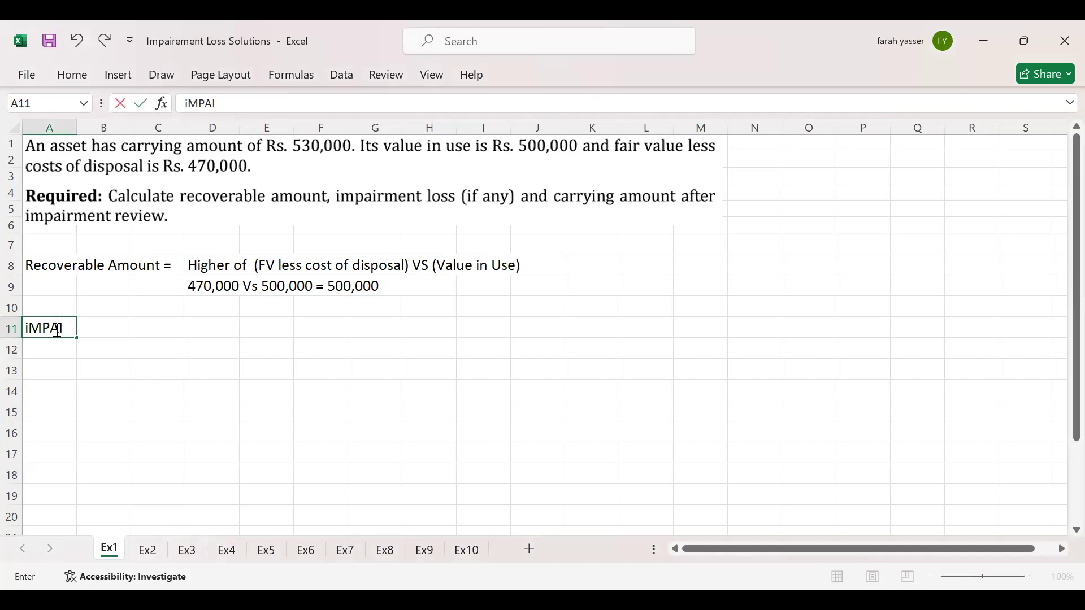
text(REMENT Li)
key(BackSpace)
text(oss =)
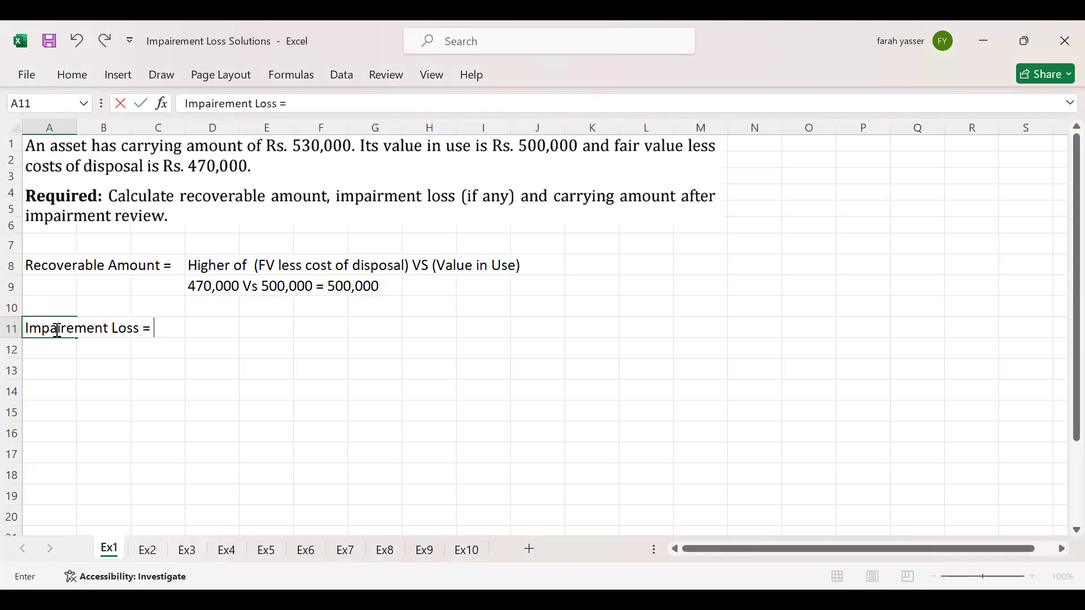
Step: Enter the impairment loss definition "Carrying Amount - Recoverable Amount" as text in D11
click(222, 327)
text(C)
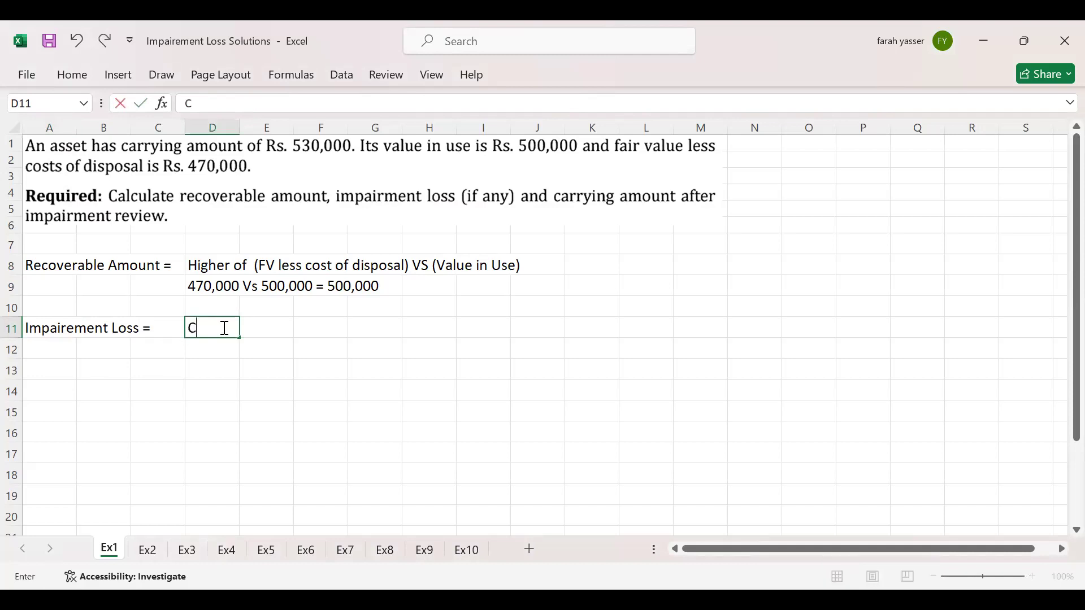
text(arrying Amount -)
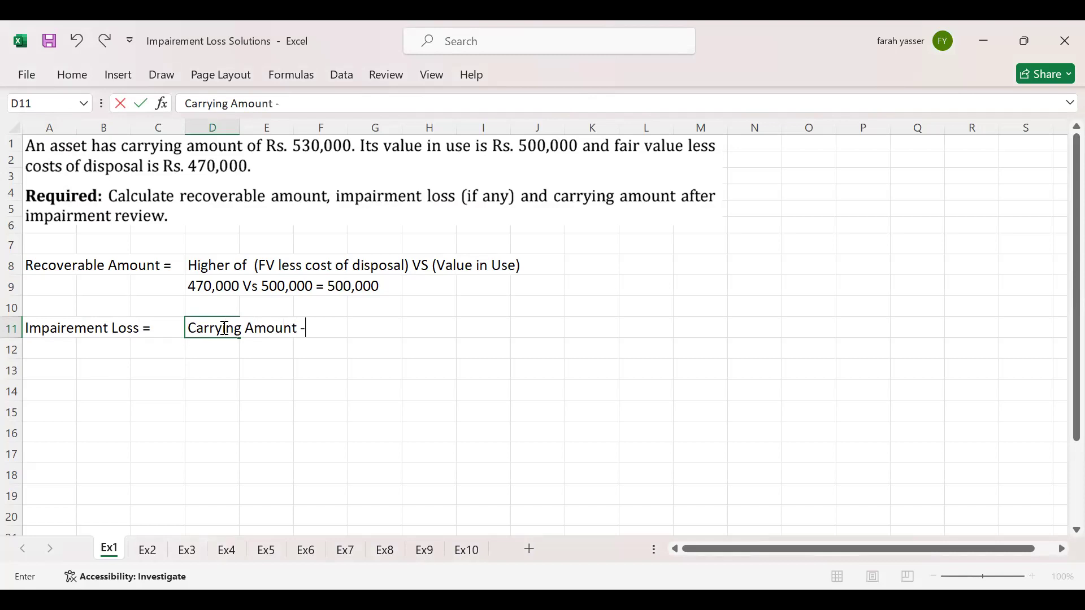
text( Recoverab)
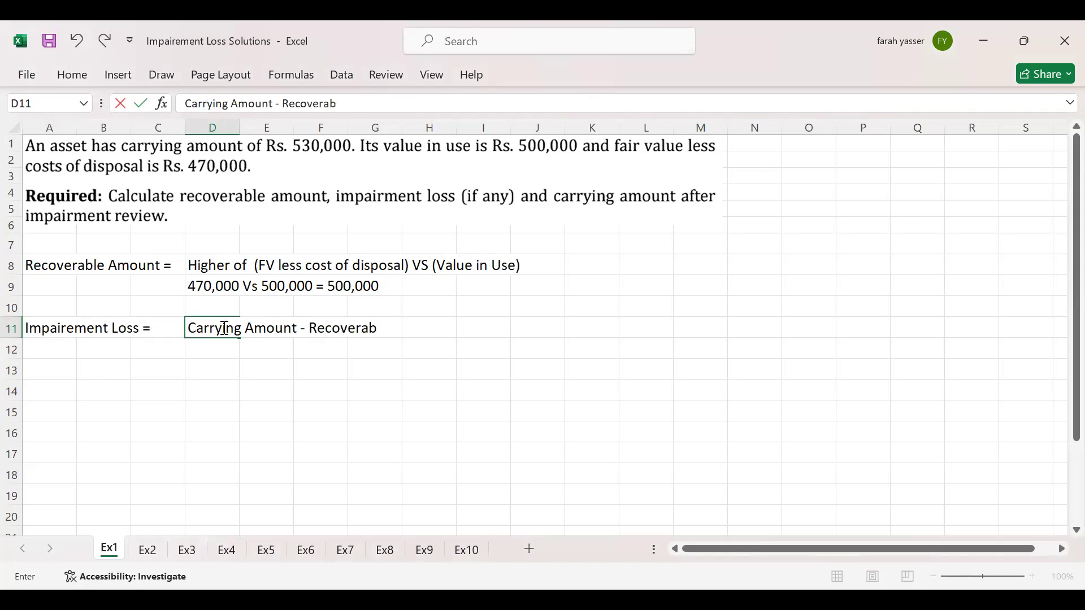
text(le Amount)
key(Return)
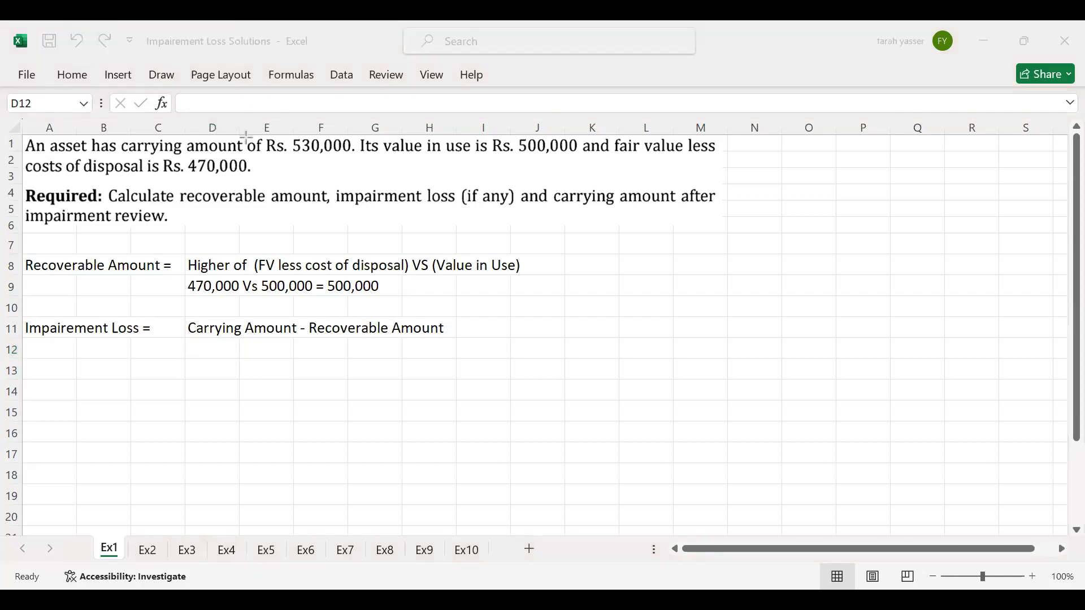
drag(249, 142, 340, 168)
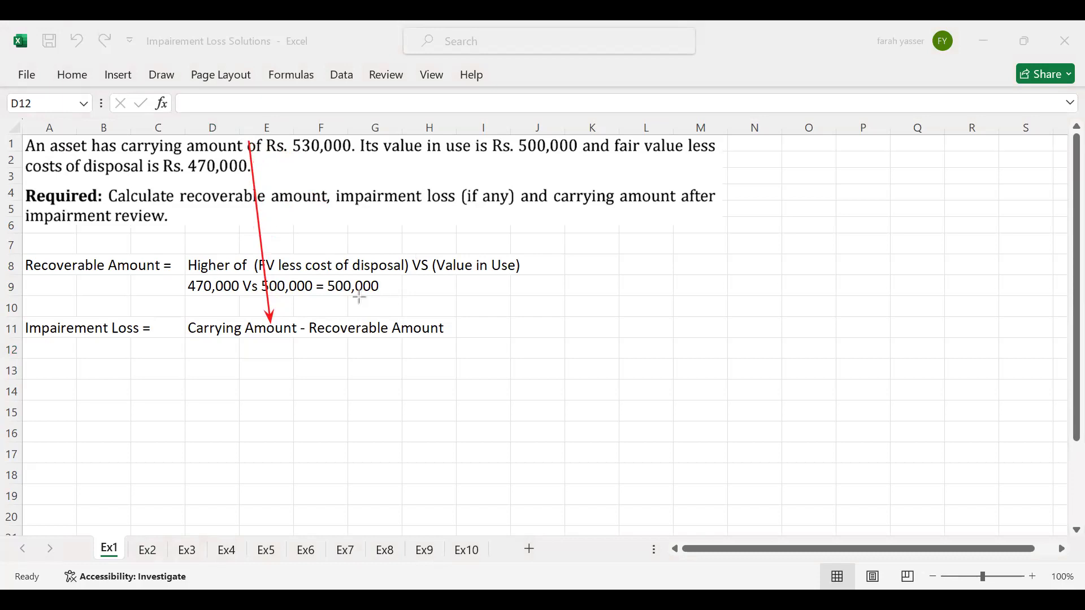
drag(370, 290, 373, 328)
Step: Write the impairment loss calculation "530,000-500,000" in D12 and its answer "Rs30,000" in D13
click(203, 344)
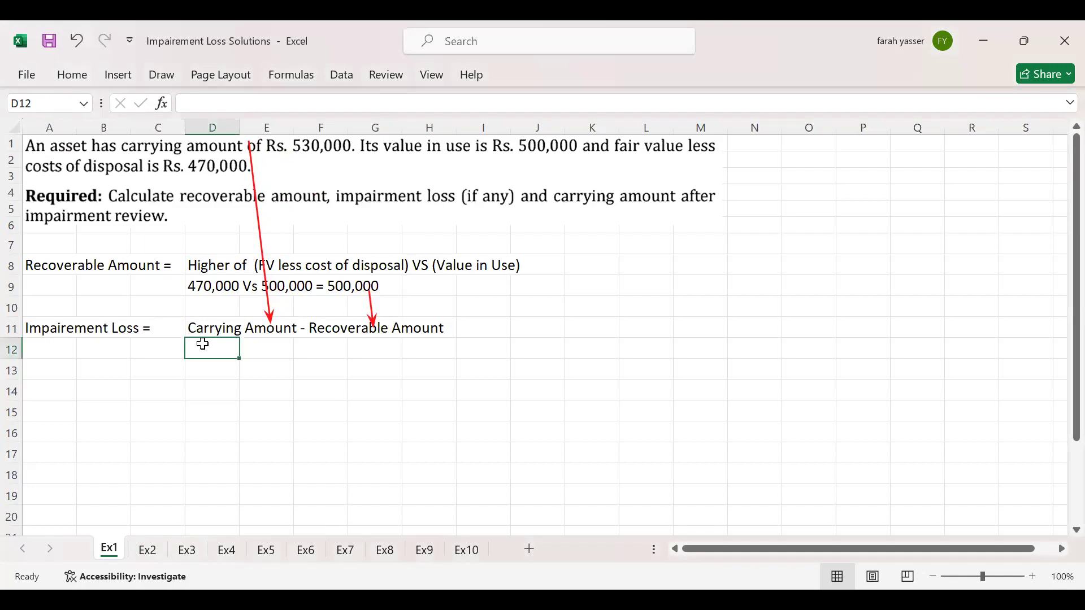
text(5)
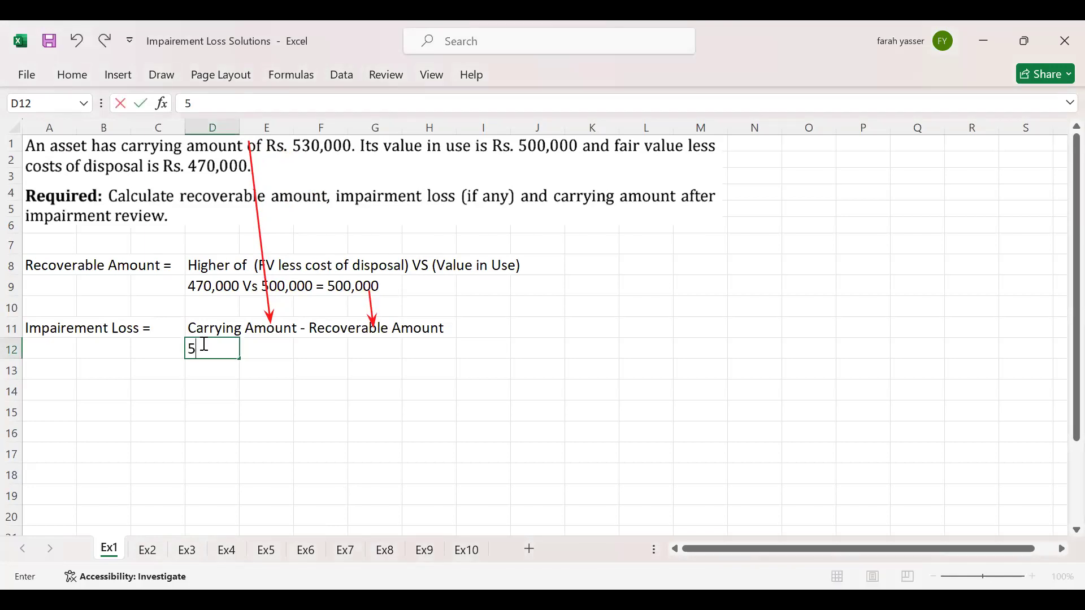
text(30,000-)
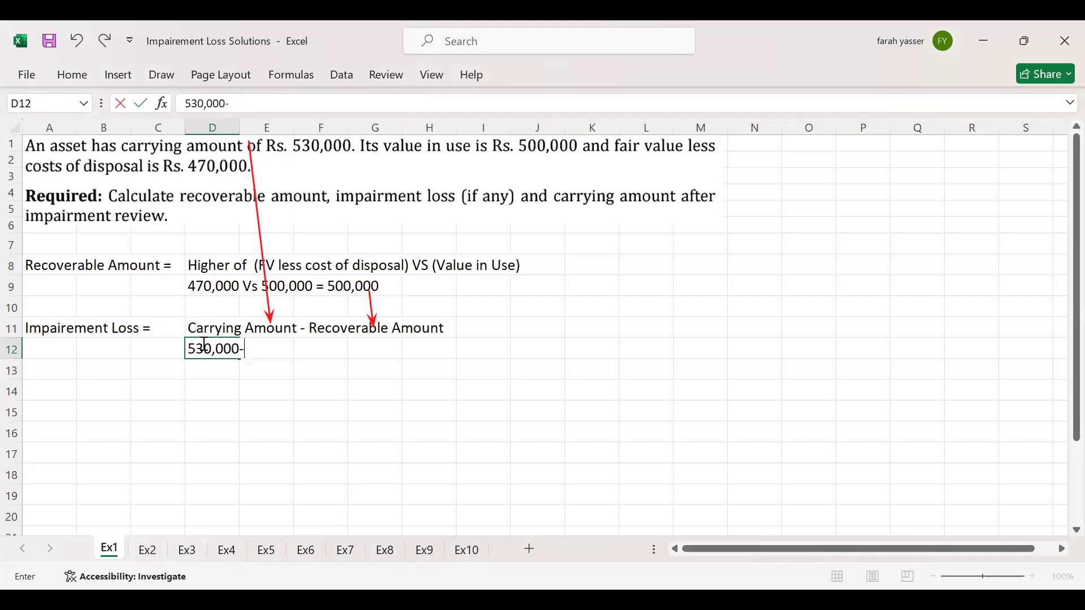
text(500,000)
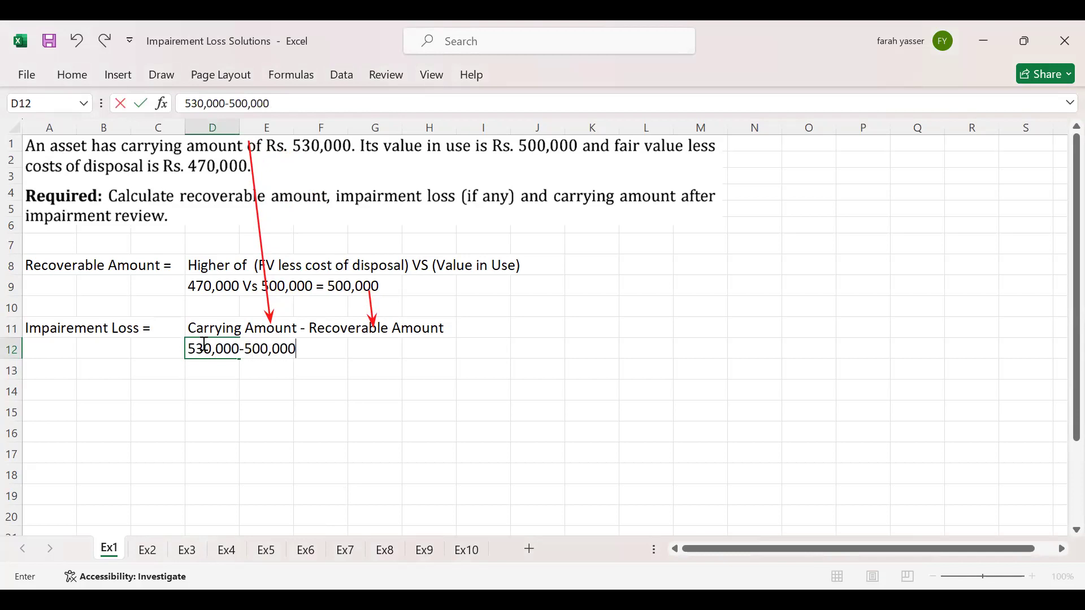
key(Return)
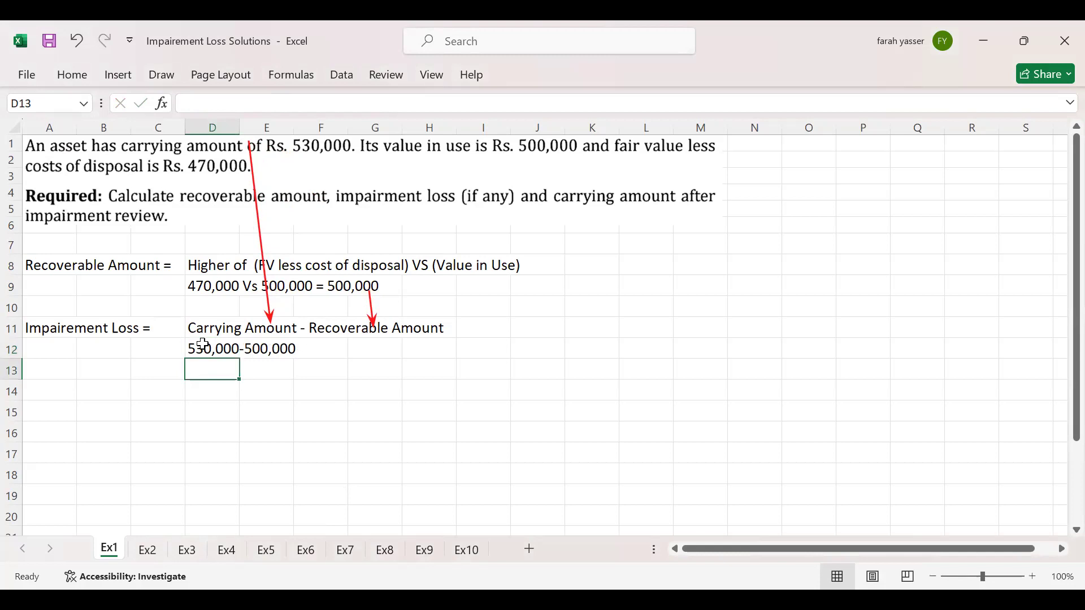
text(Rs30)
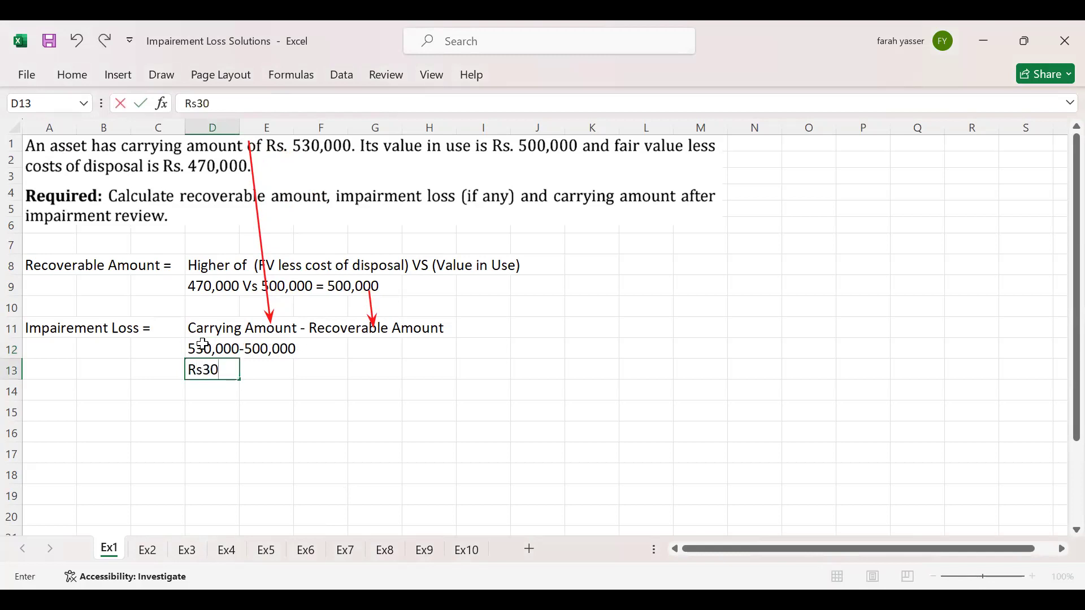
text(,000)
key(Return)
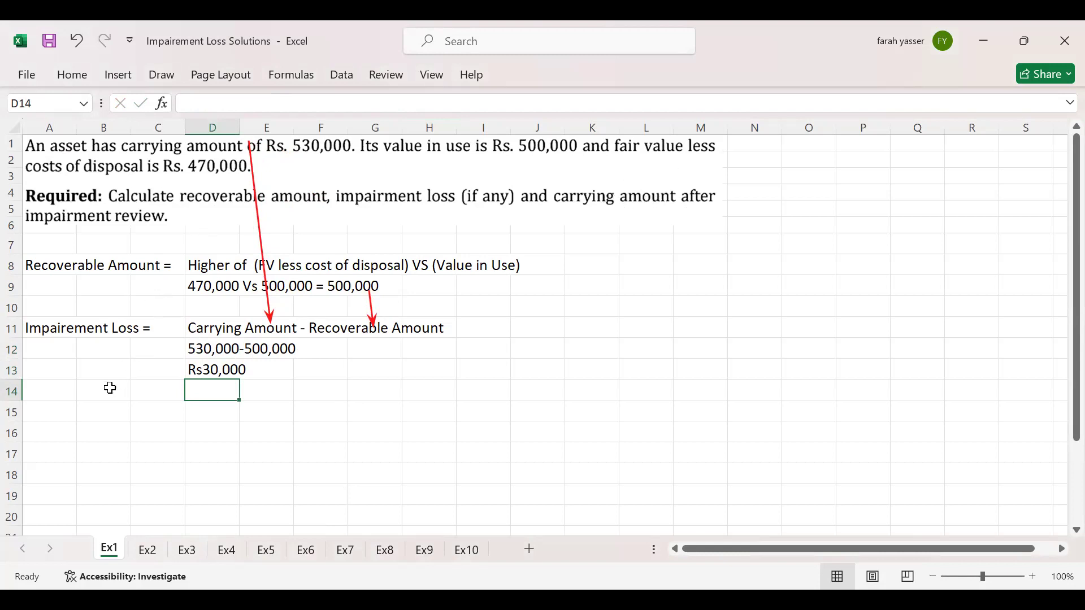
Step: Enter the label "Carrying Amount After Impairement Loss =" in A15 for the third required answer
click(57, 414)
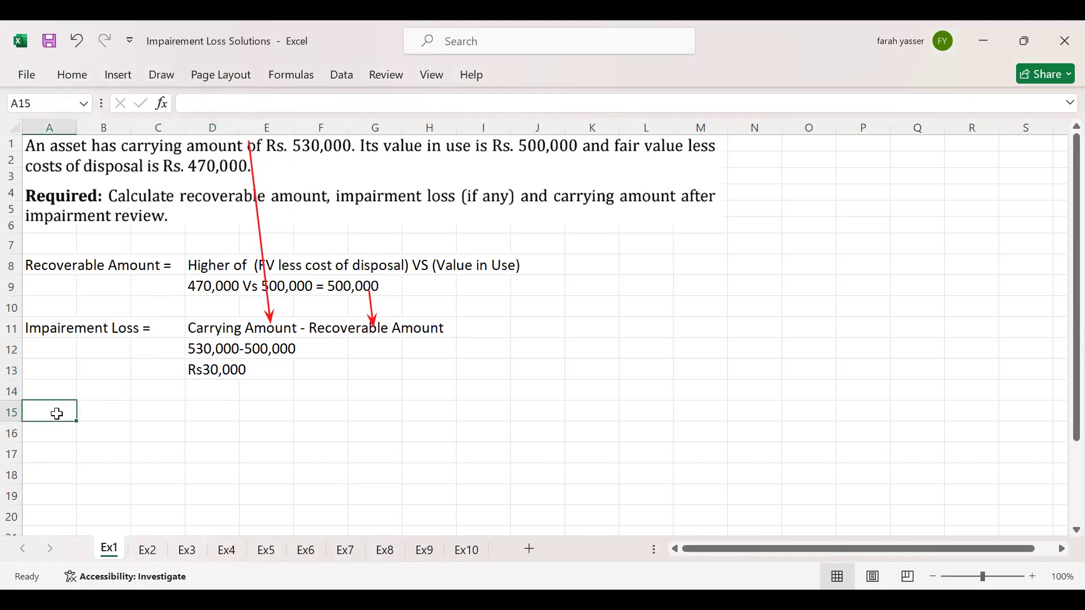
text(Carrying Amount After)
text(mpairement ;)
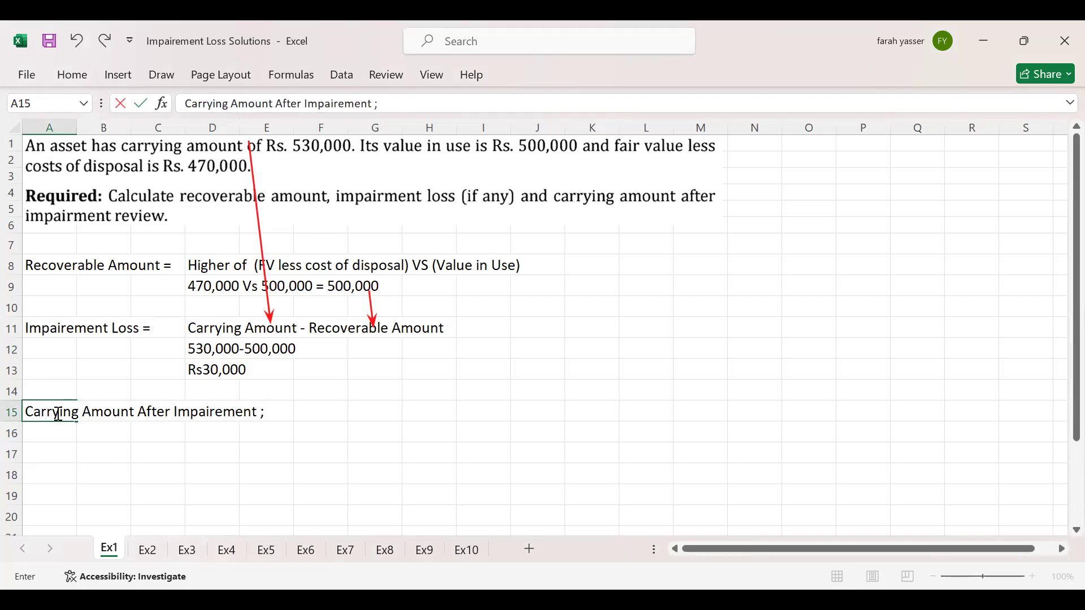
key(BackSpace)
key(BackSpace)
text(Loss =)
key(Return)
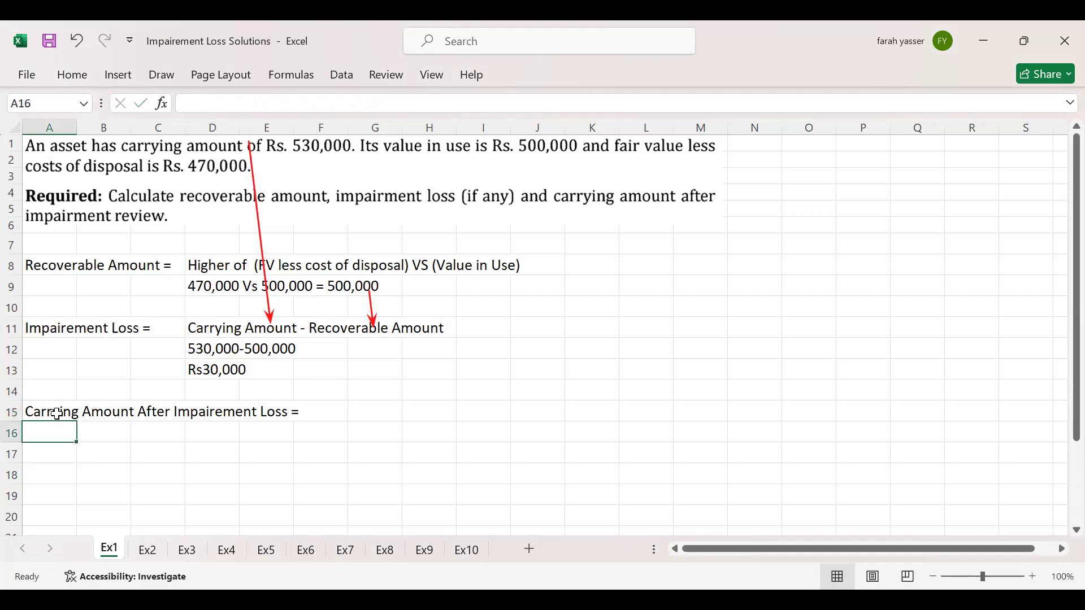
text(Carrying )
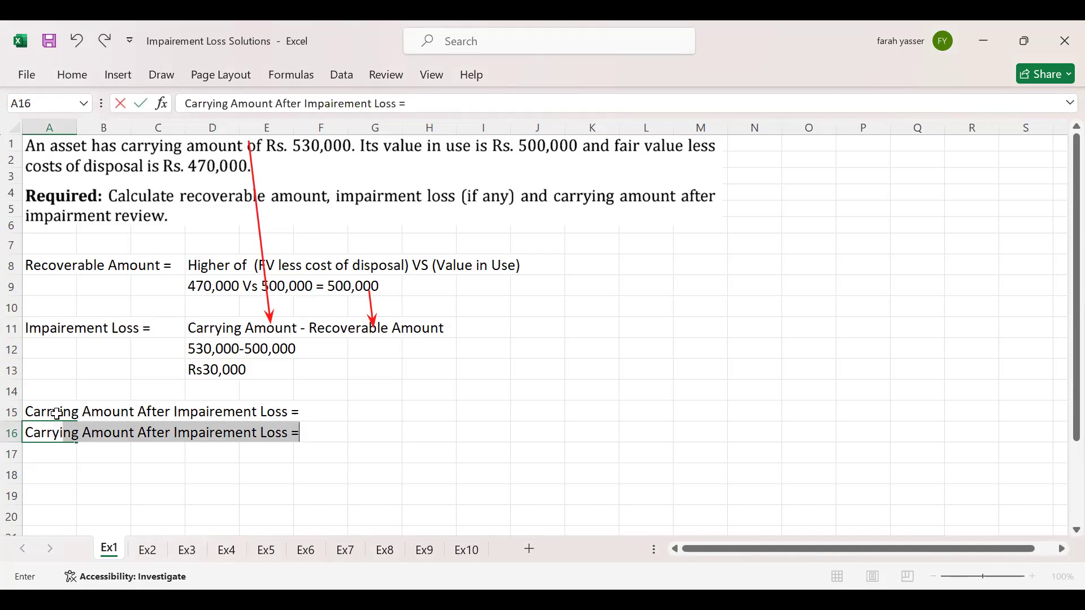
text(A)
key(BackSpace)
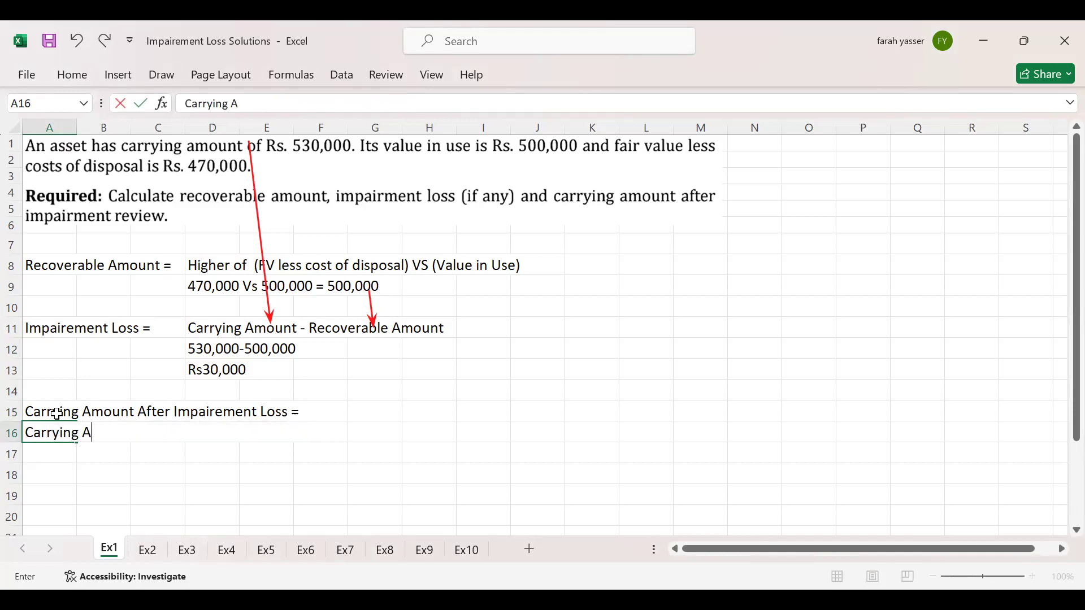
text(ount)
key(Escape)
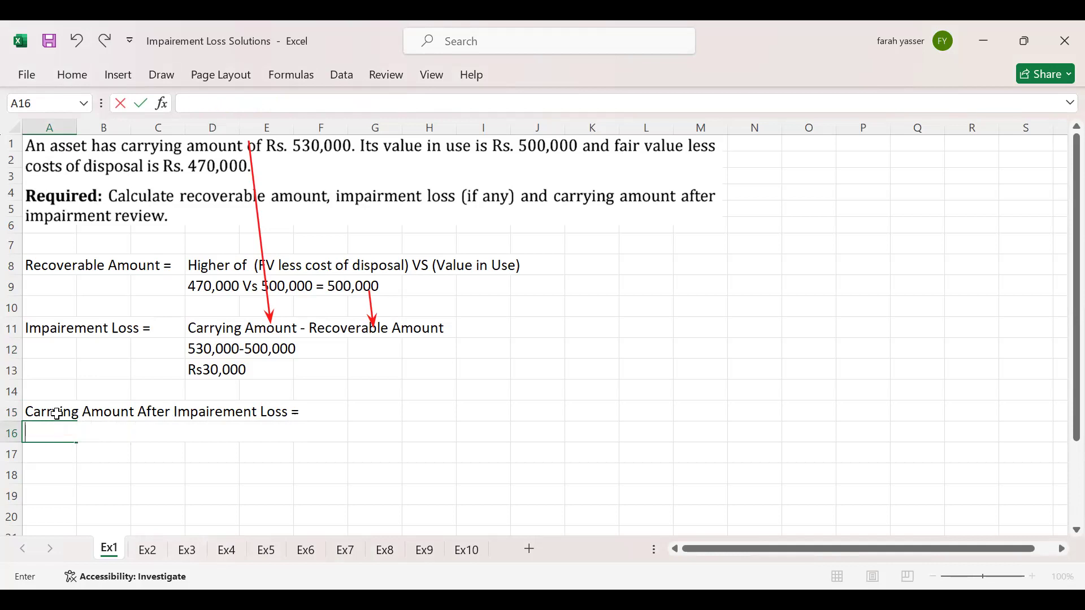
Step: Enter the carrying amount definition "Carrying Amount Before Impairement - Impairement loss" as text in G15
click(384, 412)
text(Carrying Amount Before)
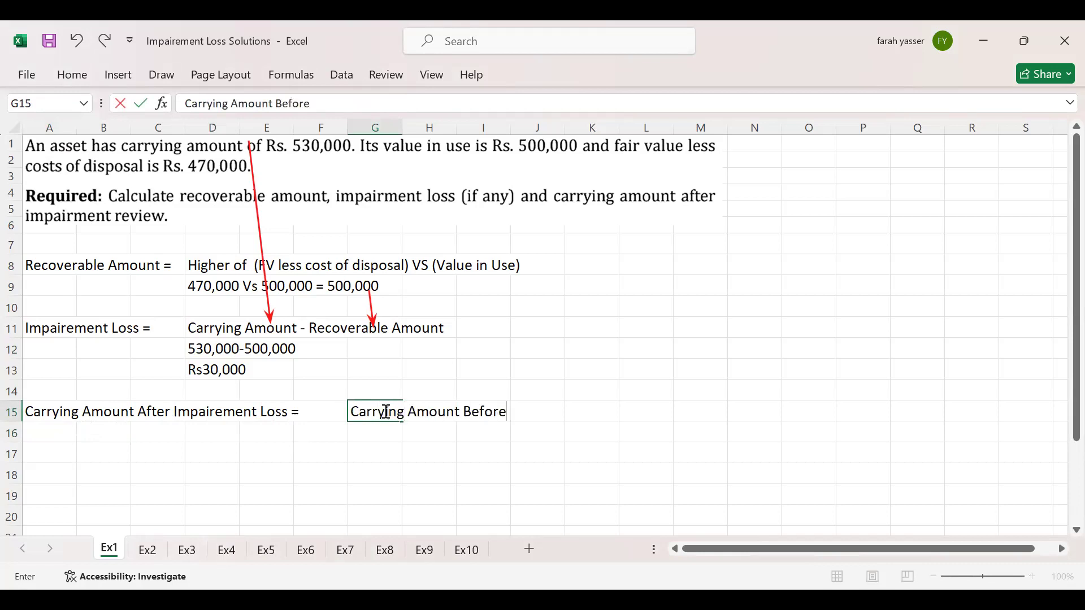
text( Impairement )
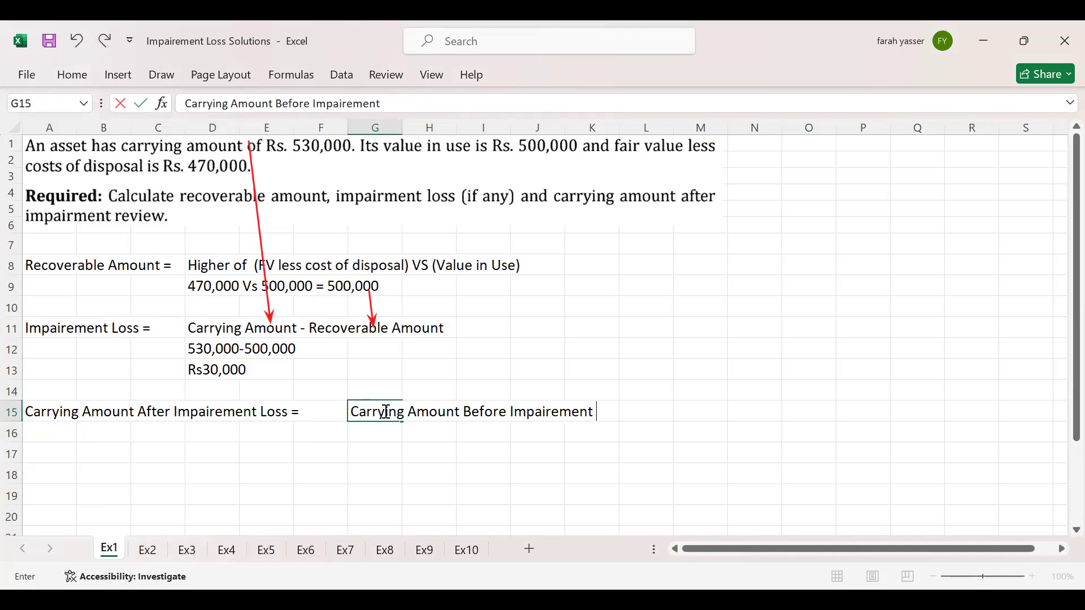
text(+)
key(BackSpace)
text(mpairem)
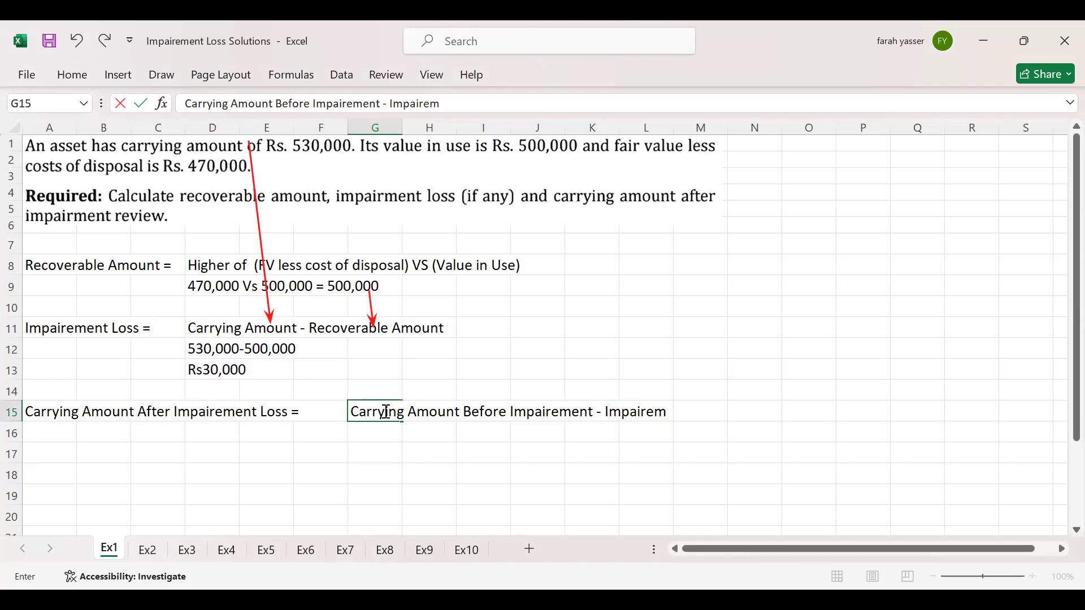
text(ent loss)
key(Return)
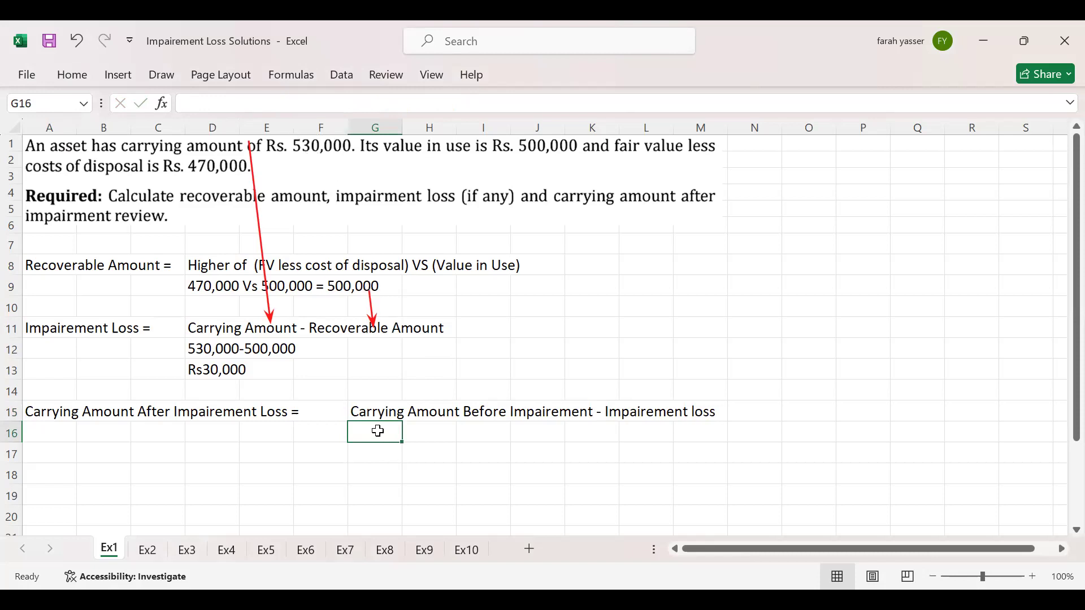
Step: Write the carrying amount calculation "530,000-30,000" in G16 and its answer "Rs500,000" in G17
text(530,000-)
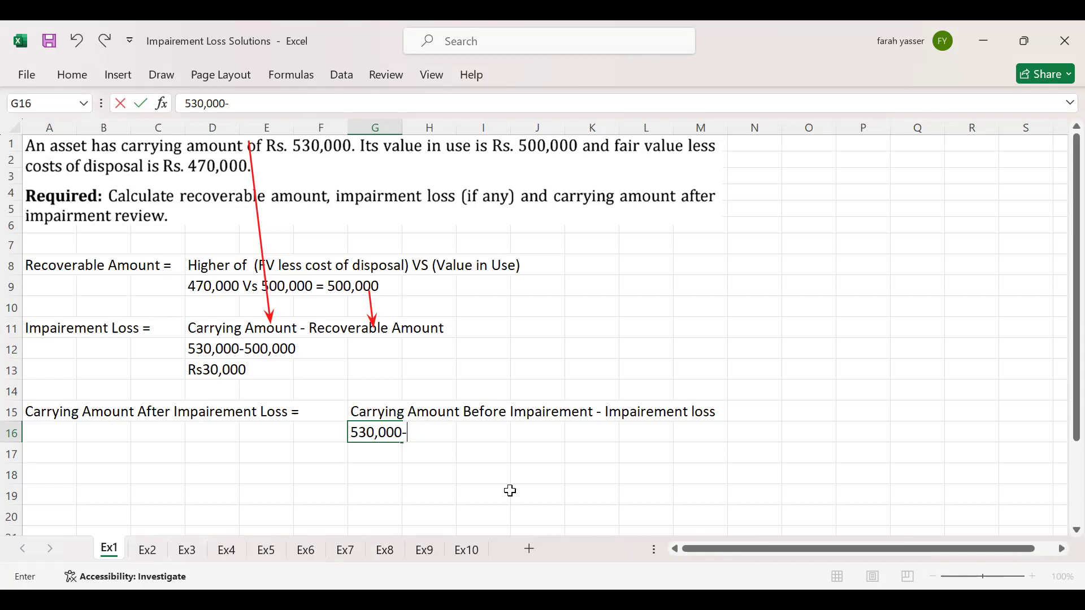
key(Escape)
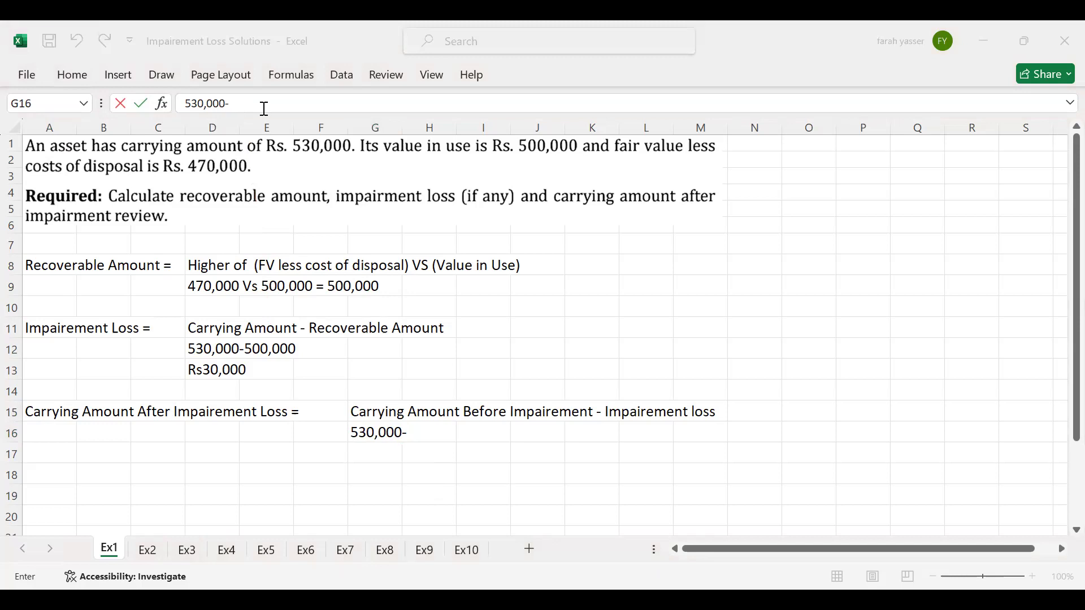
text(30,000)
key(Return)
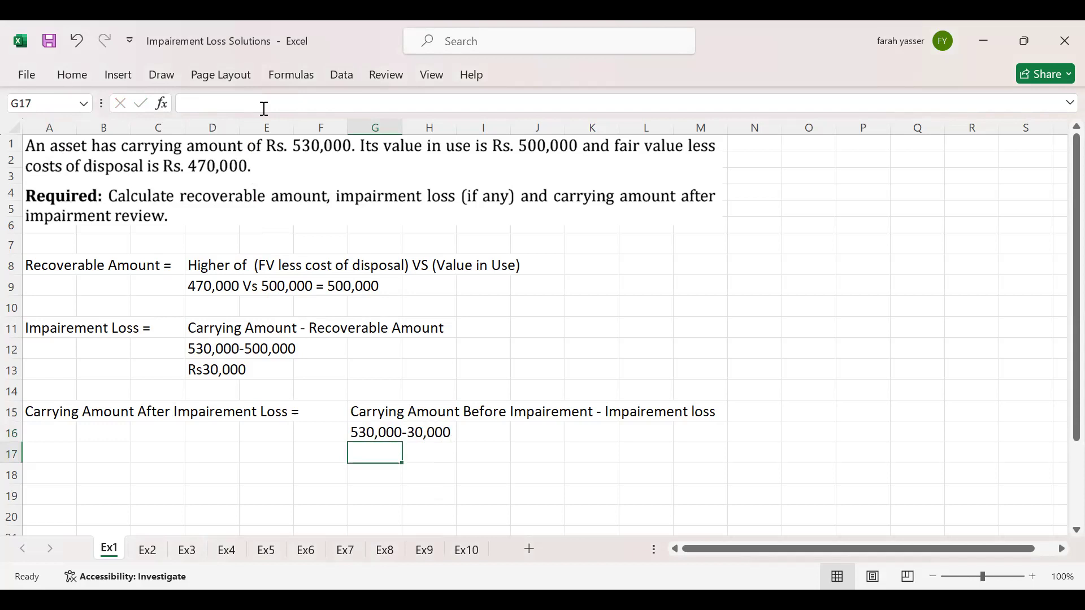
text(Rs)
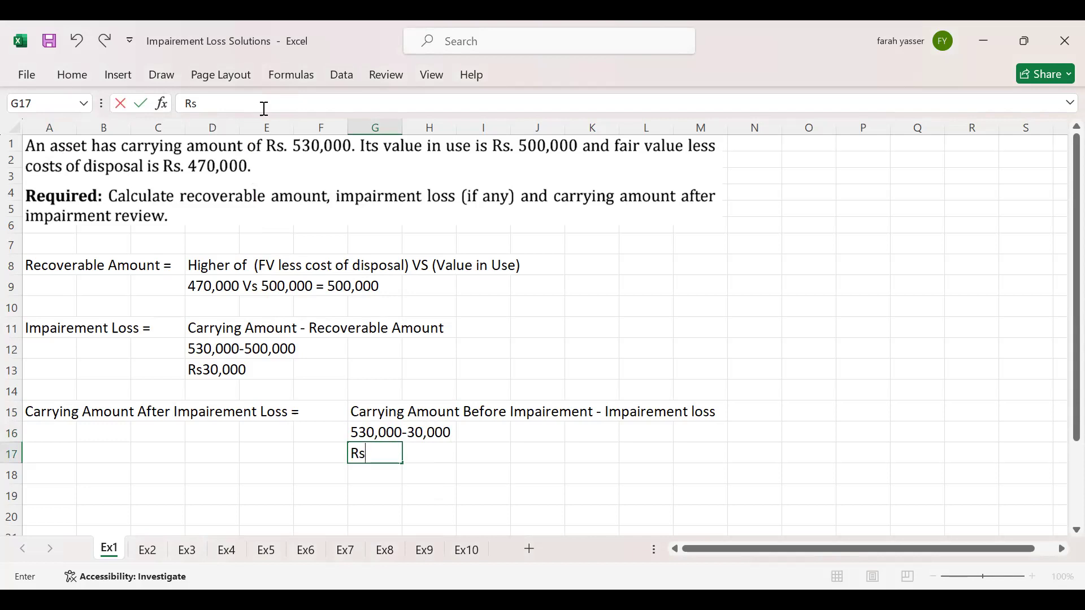
text(500,000)
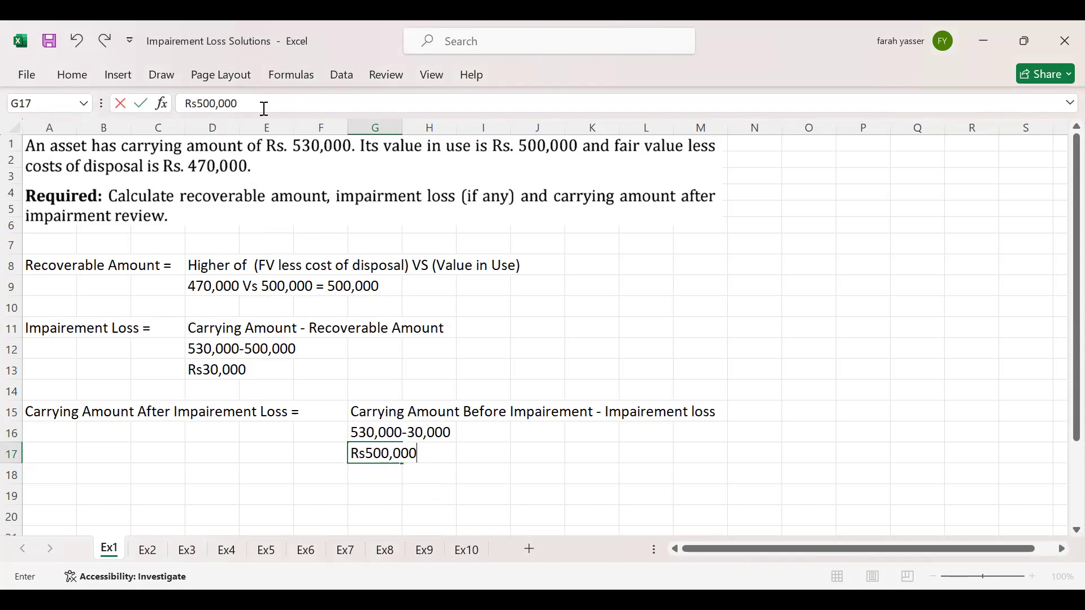
key(Return)
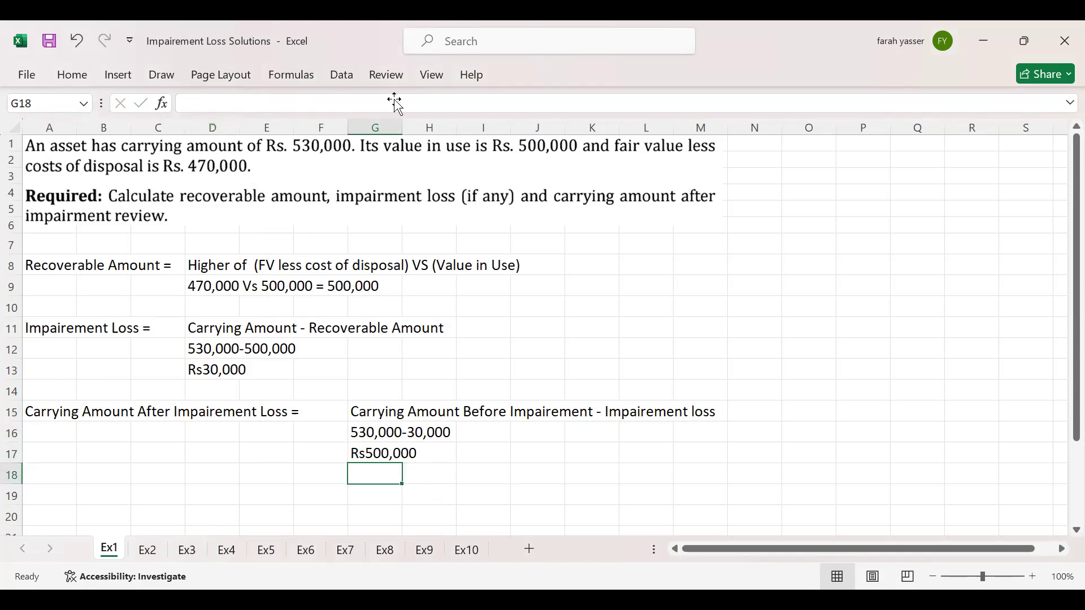
Step: Open the Ex2 sheet and read its impairment exercise
click(148, 557)
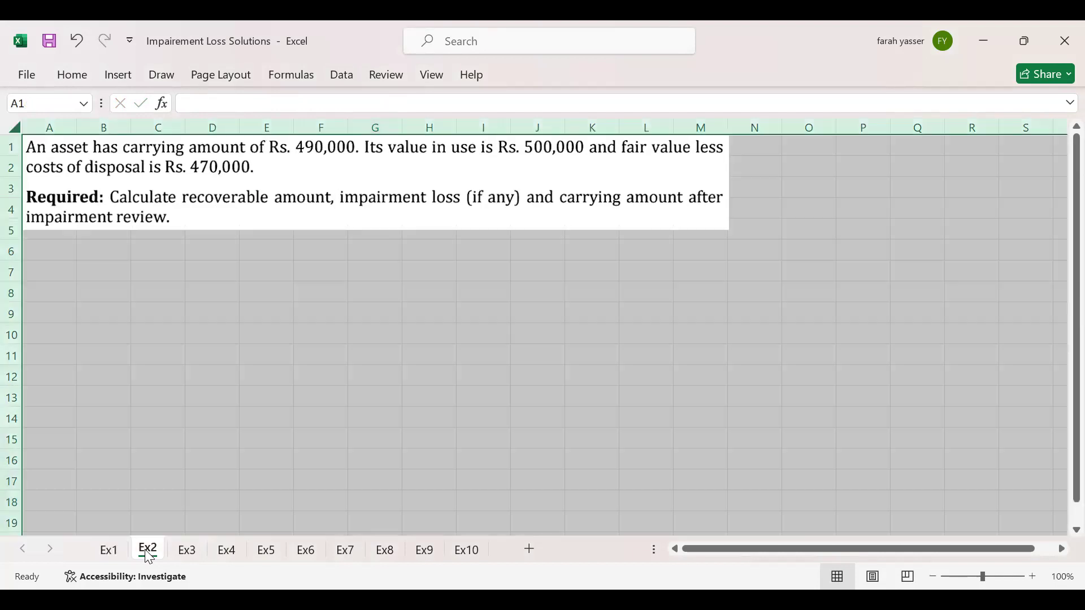
click(194, 249)
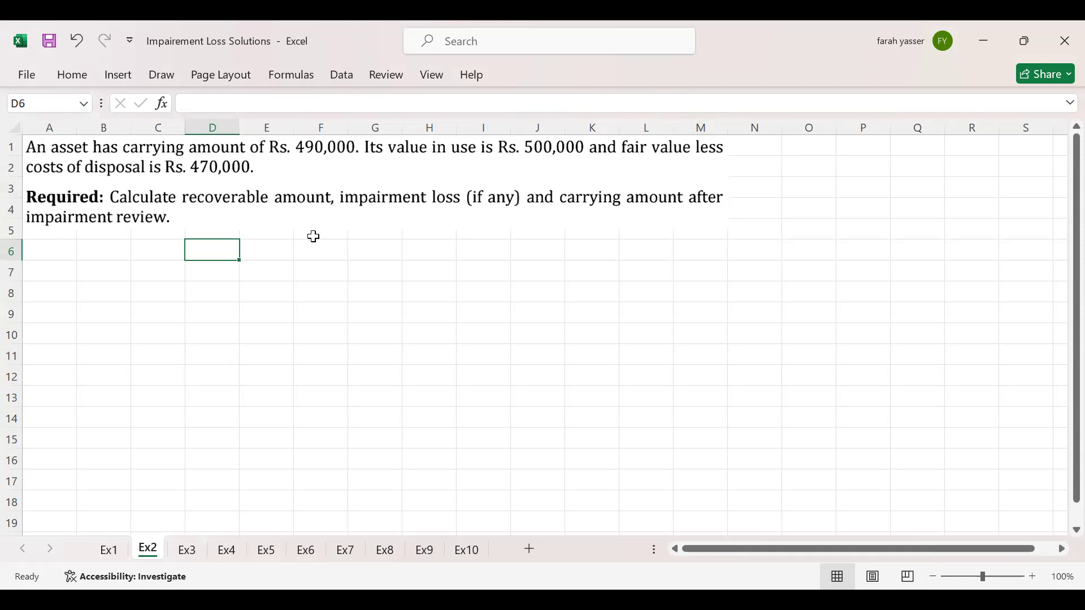
Step: Try to copy the solution block on the Ex1 sheet, from A8 through N18
click(109, 549)
drag(39, 262, 746, 472)
ctrl+click(746, 471)
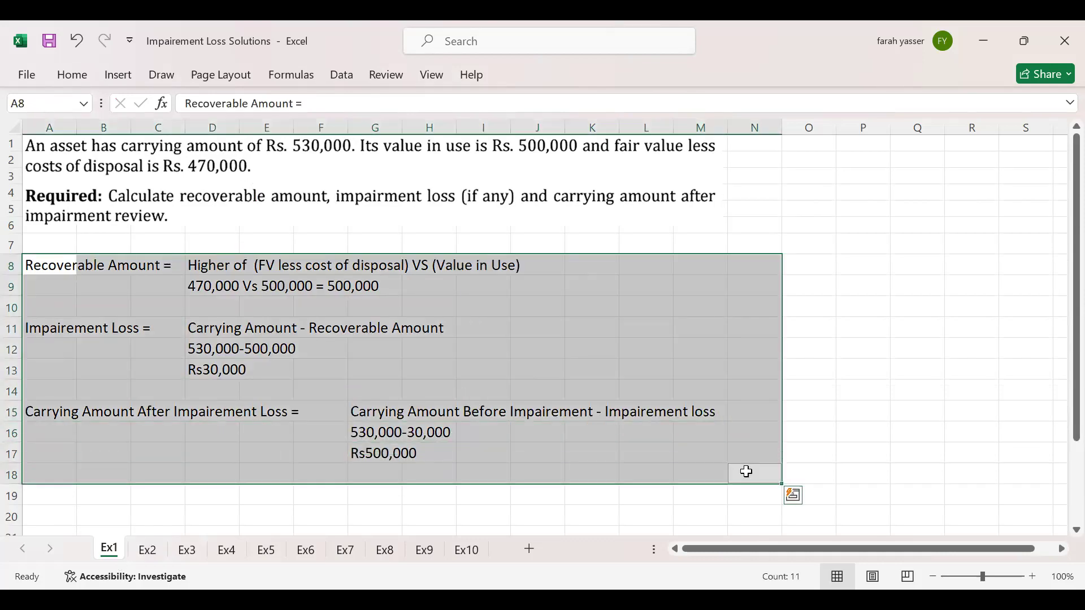
key(ctrl+c)
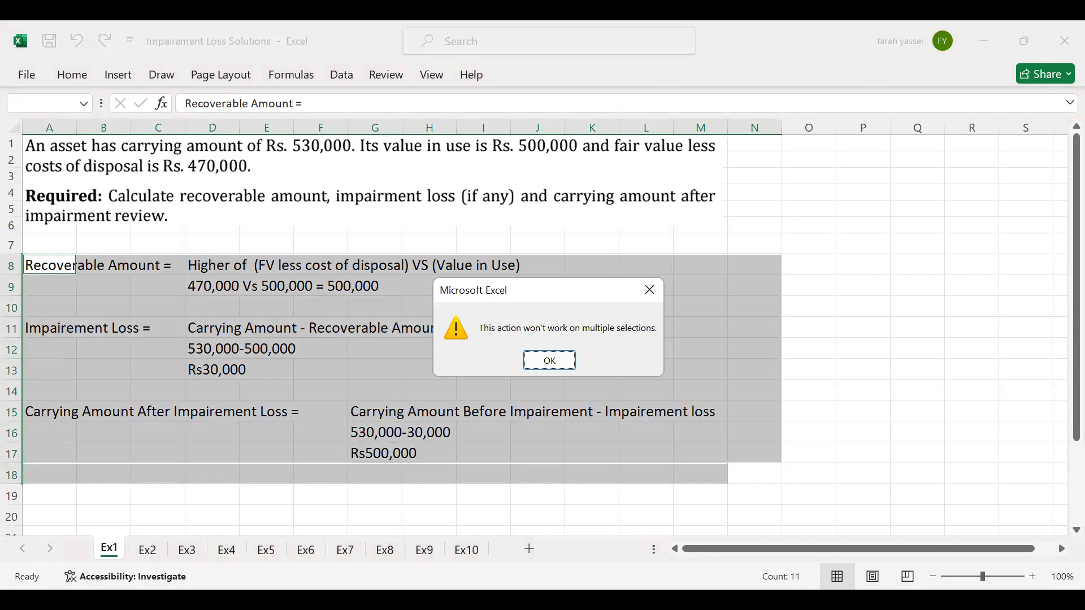
click(552, 365)
click(838, 322)
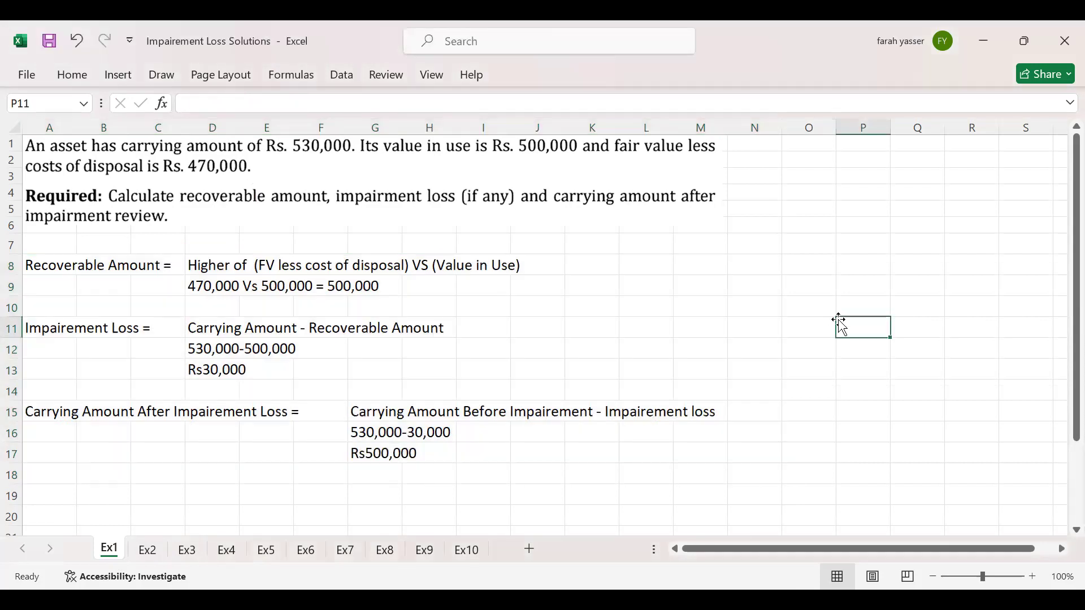
Step: Copy the solution block A8:O17 from the Ex1 sheet and paste it at A6 on the Ex2 sheet
drag(35, 259, 792, 458)
key(ctrl+c)
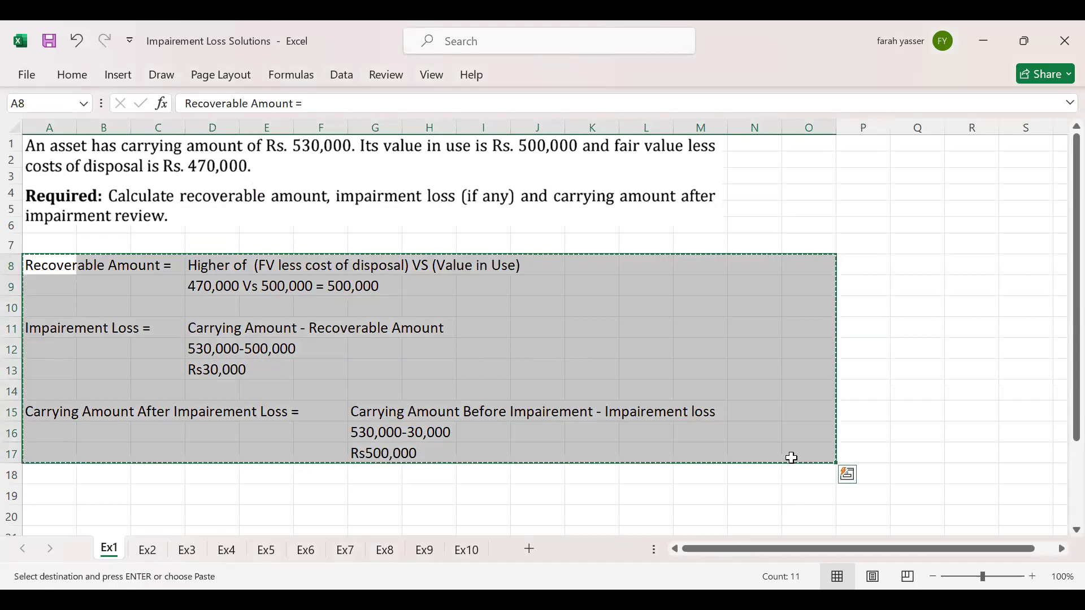
click(148, 551)
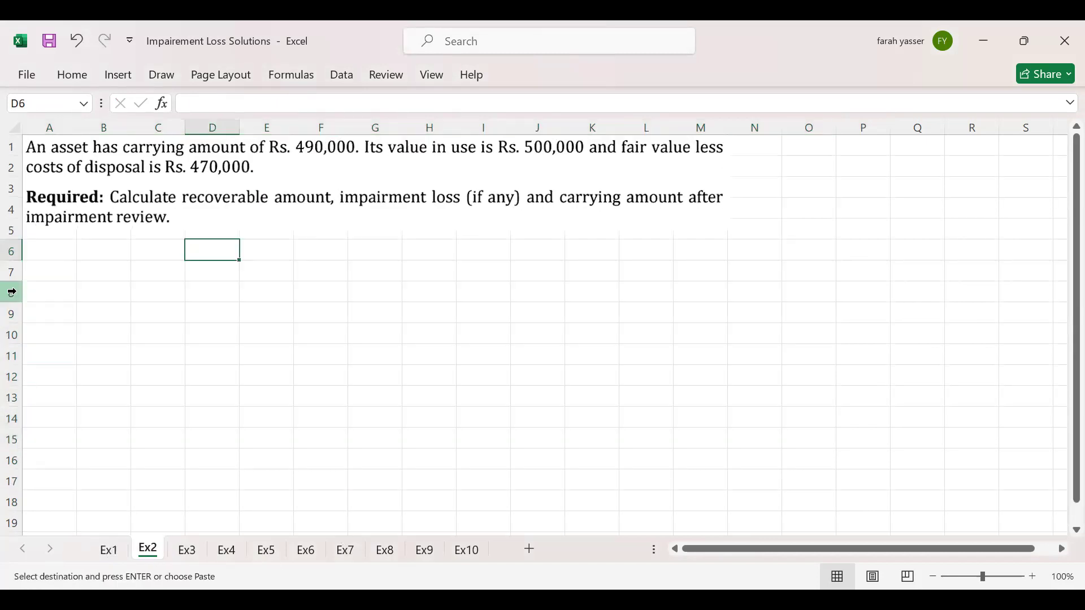
click(42, 259)
key(Return)
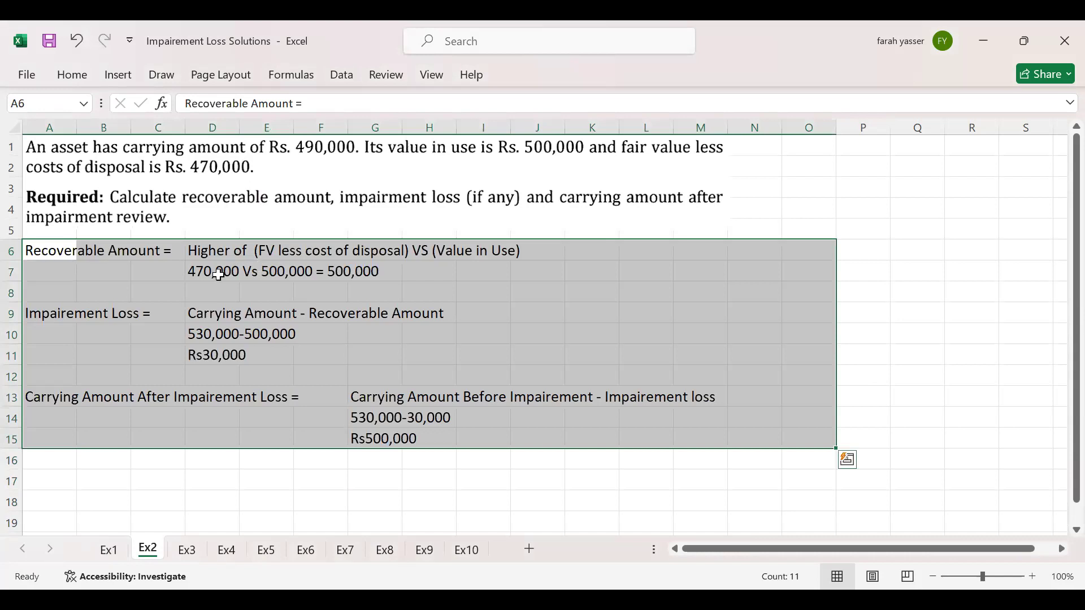
Step: Clear the copied Ex1 figures in D7, D10:D11 and G14:G15, keeping the labels and definitions
drag(195, 274, 411, 276)
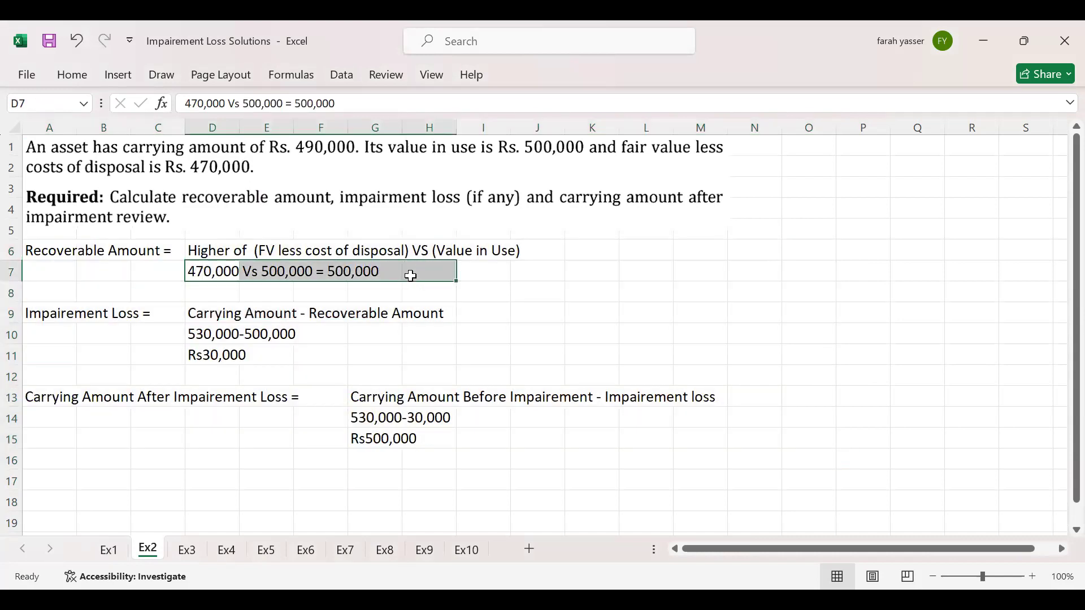
key(Delete)
drag(205, 336, 293, 355)
key(Delete)
drag(367, 417, 461, 446)
key(Delete)
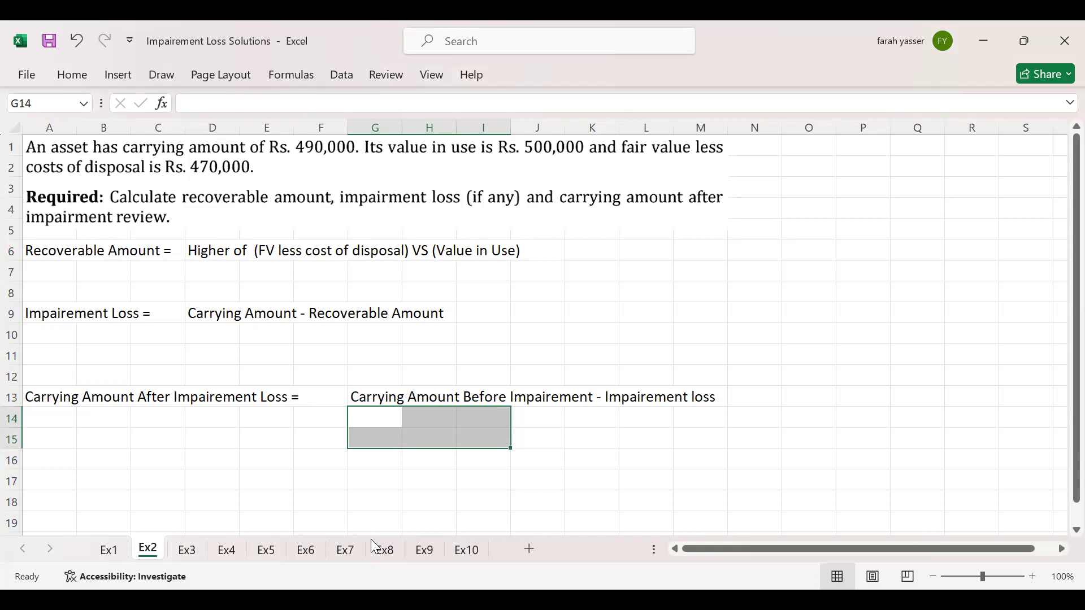
drag(113, 136, 587, 158)
drag(16, 160, 268, 177)
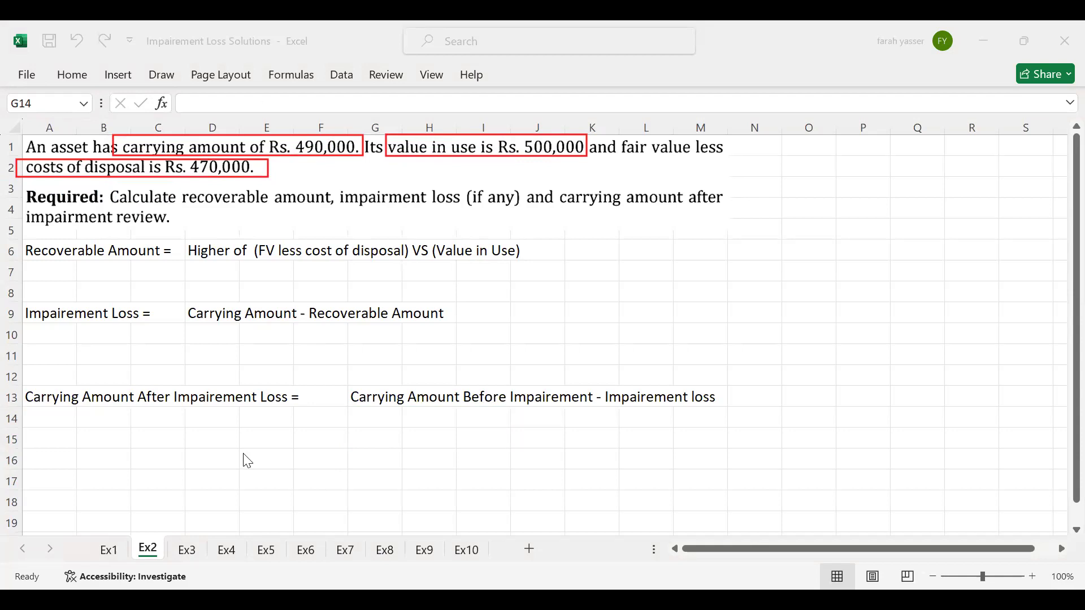
Step: Enter the recoverable amount comparison "470,000 Vs 500,000 =" as text in D7 of the Ex2 sheet
click(210, 265)
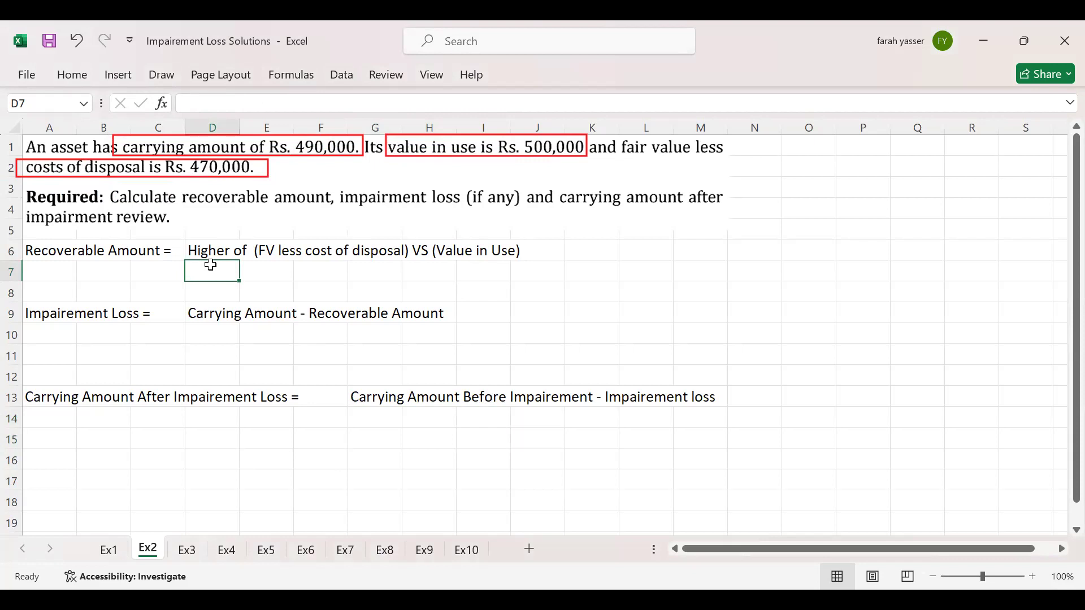
text(470,000 Vs)
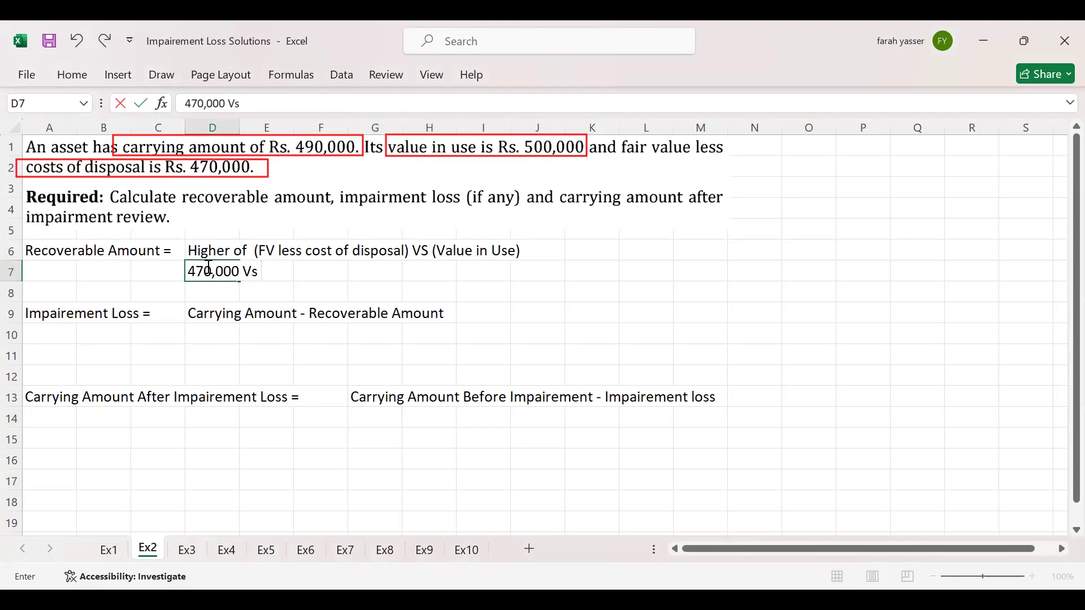
text( 5)
key(Tab)
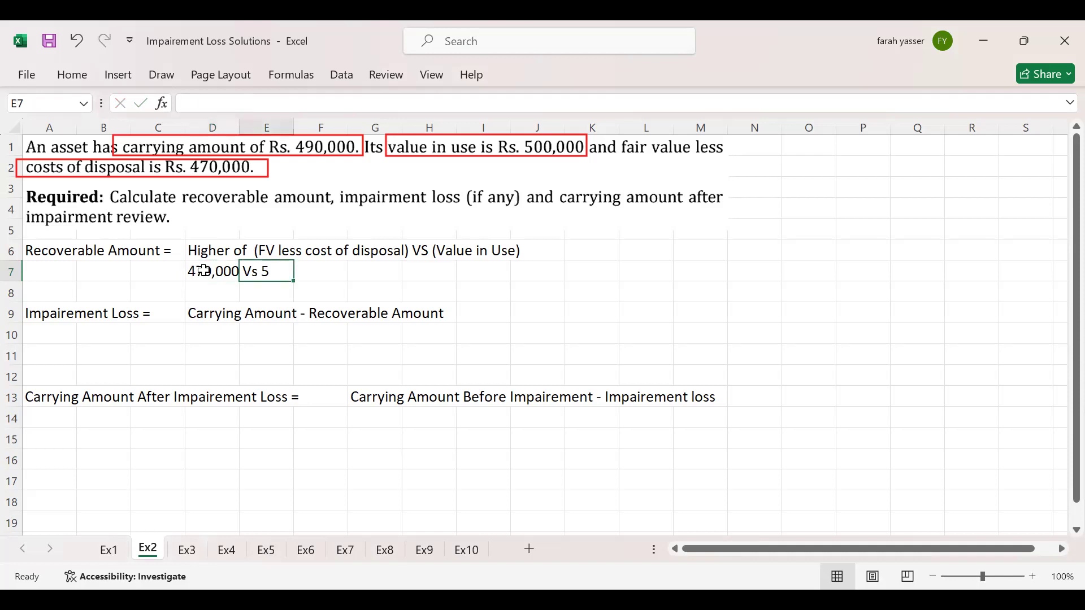
click(209, 269)
click(285, 107)
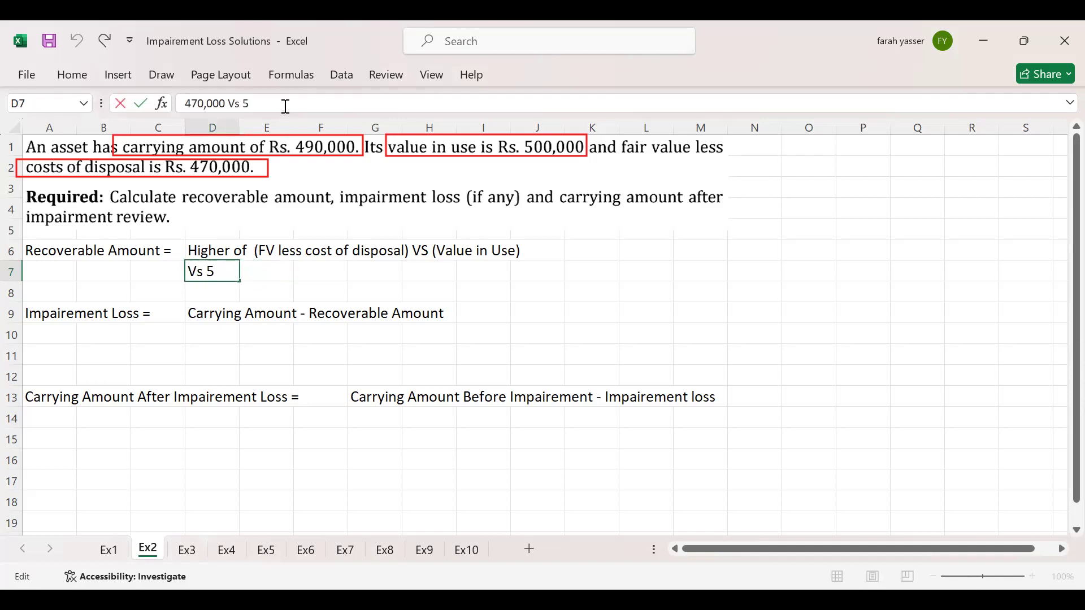
text(00,000)
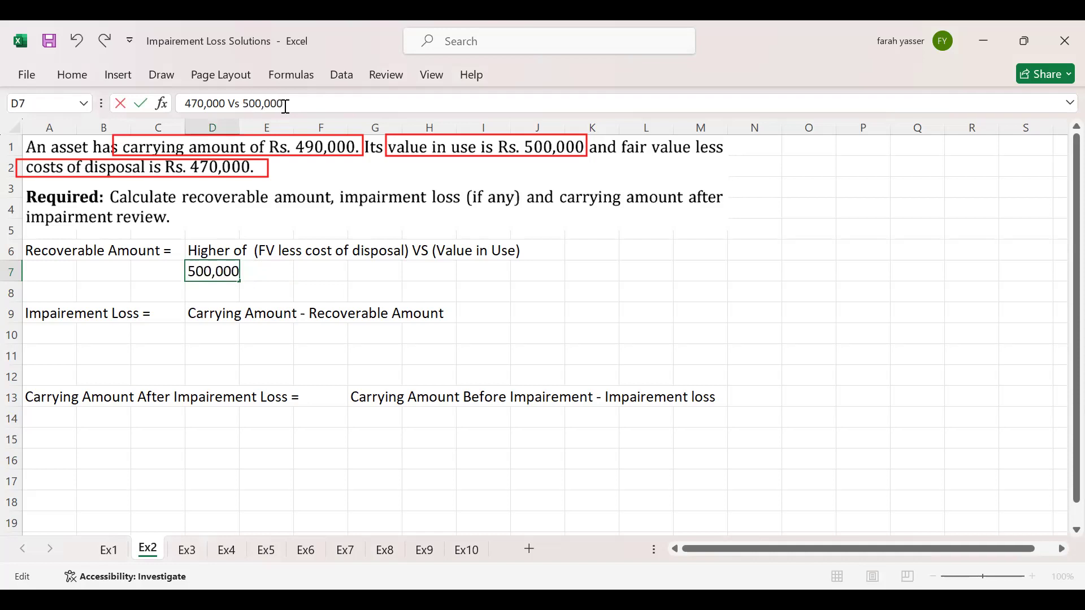
text(=)
key(Return)
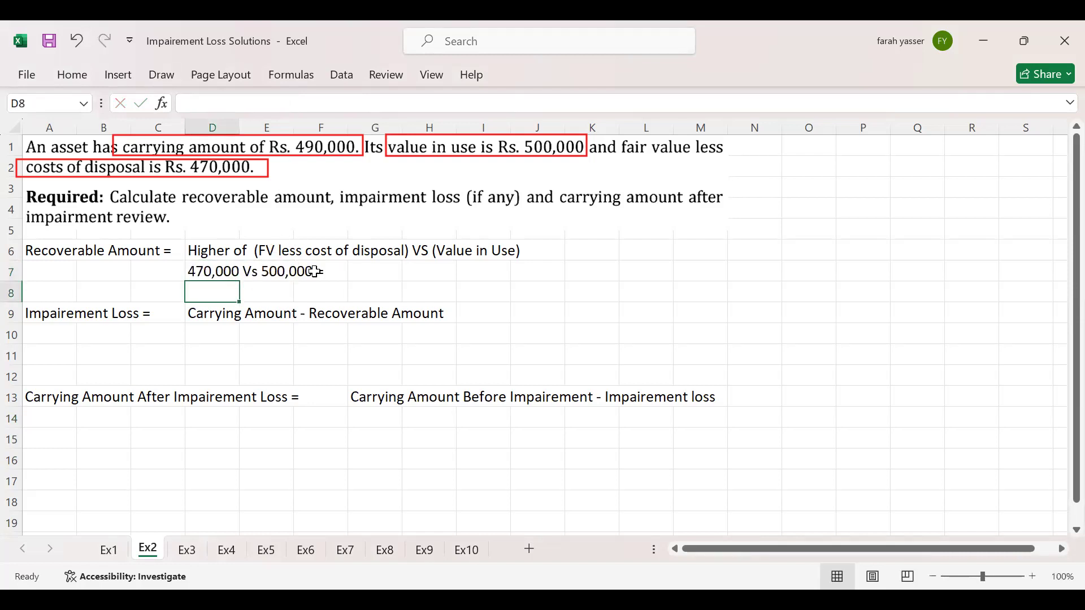
Step: Complete the comparison in D7 by adding the recoverable amount 500,000 after the equals sign
click(212, 269)
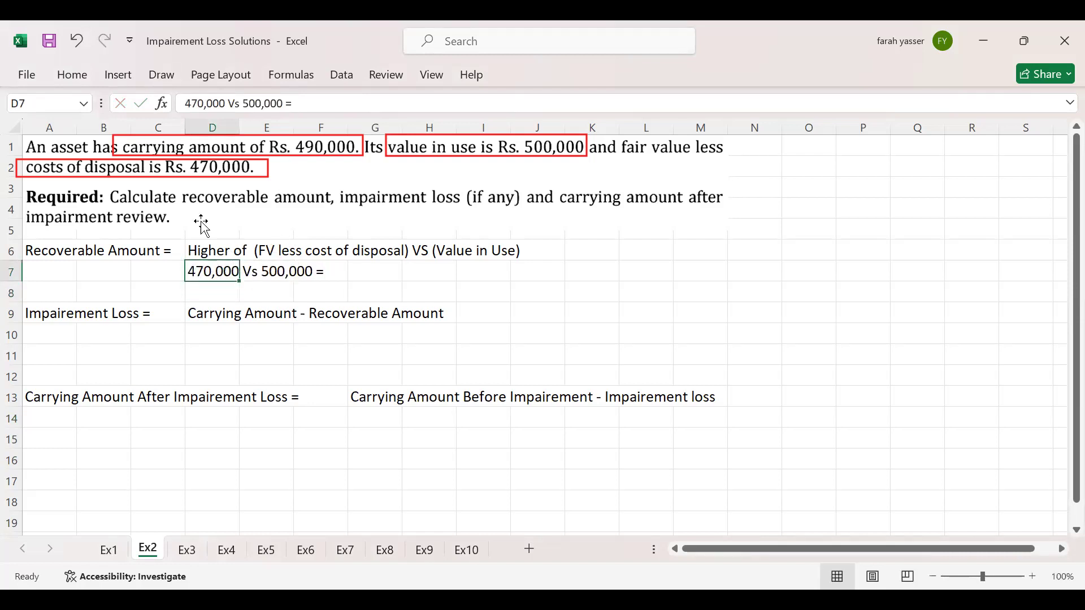
click(305, 105)
text(500,000)
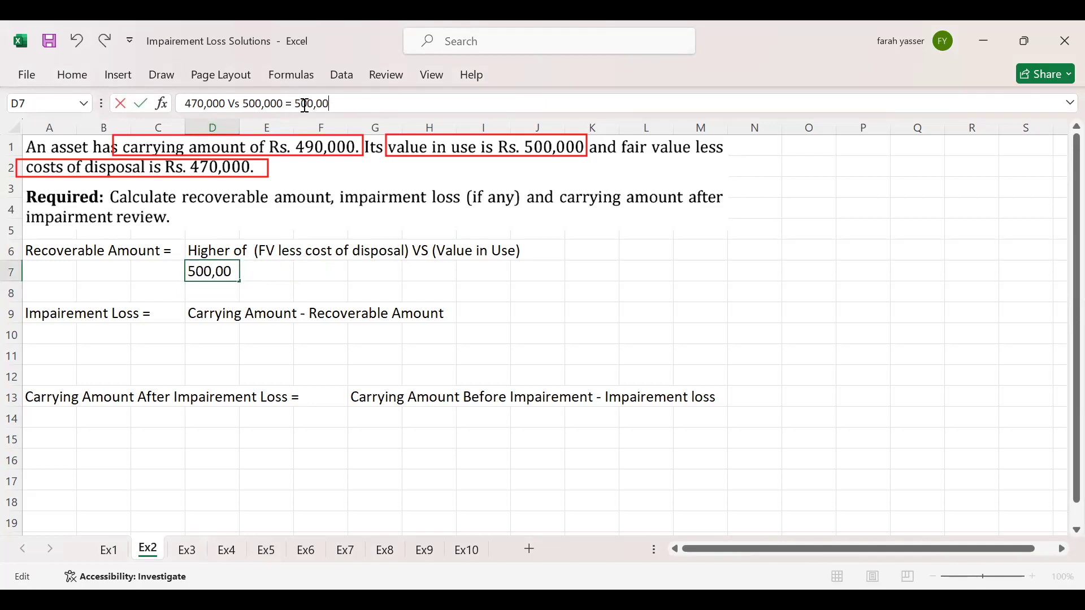
key(Return)
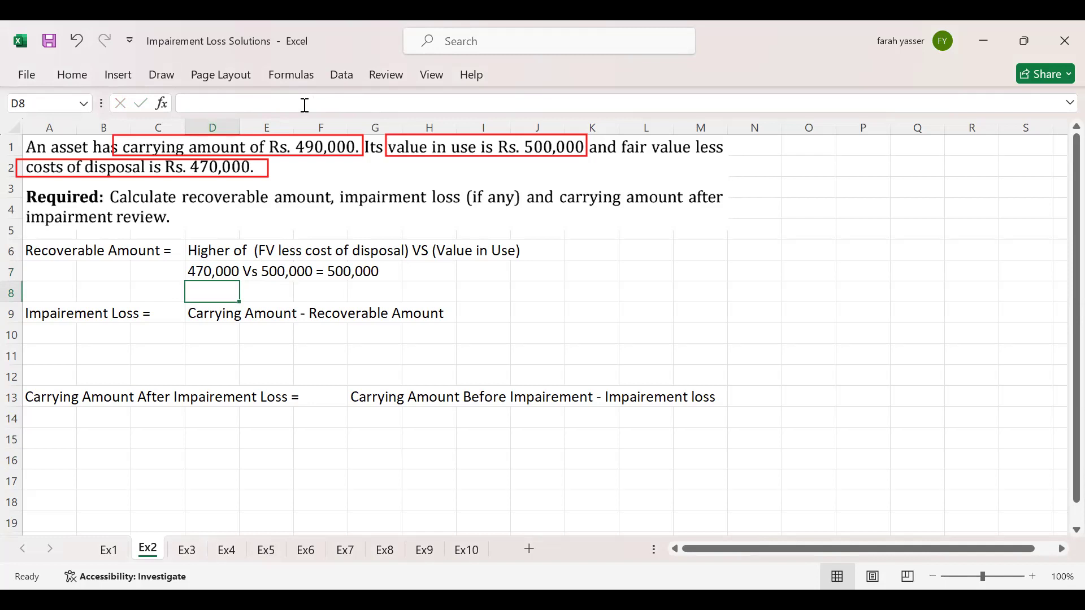
Step: Enter the impairment loss working "490,000- 500,000" as text in D10 and its result "Nil" in D11 of the Ex2 sheet
click(212, 329)
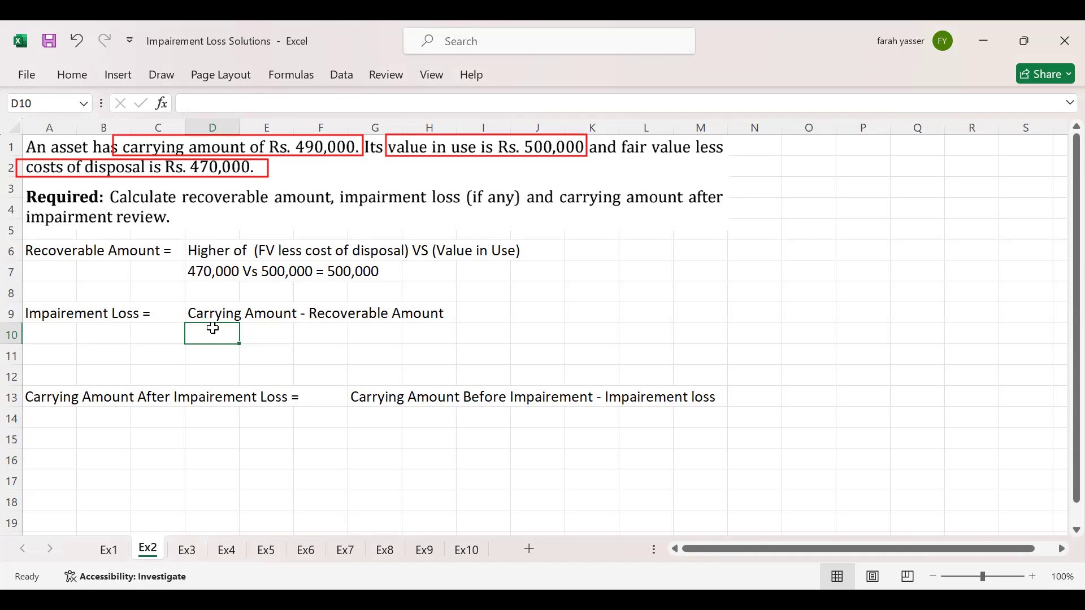
text(490)
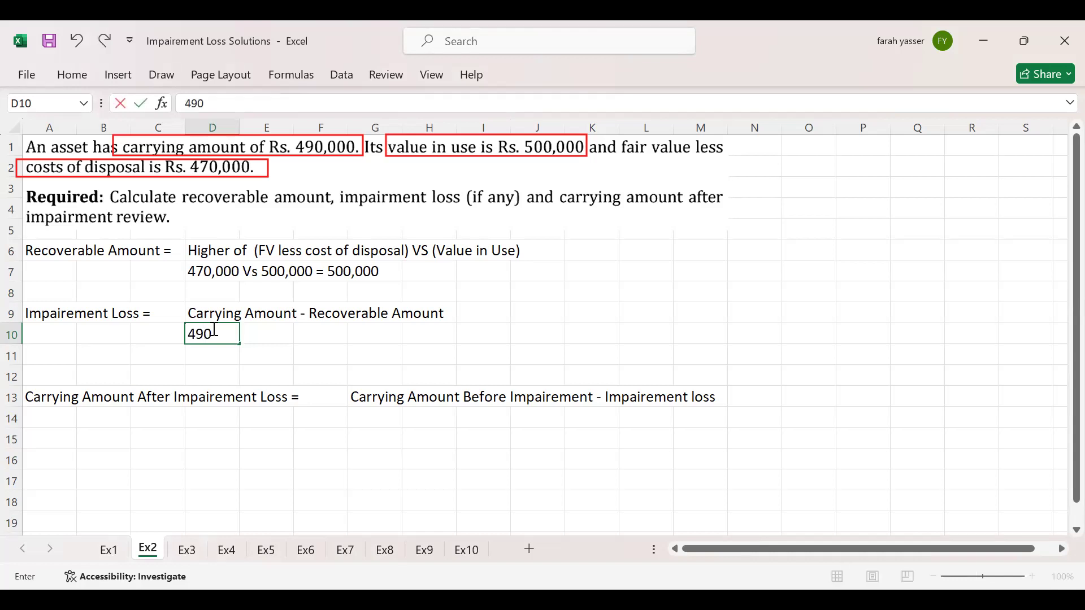
text(,000- 500,000)
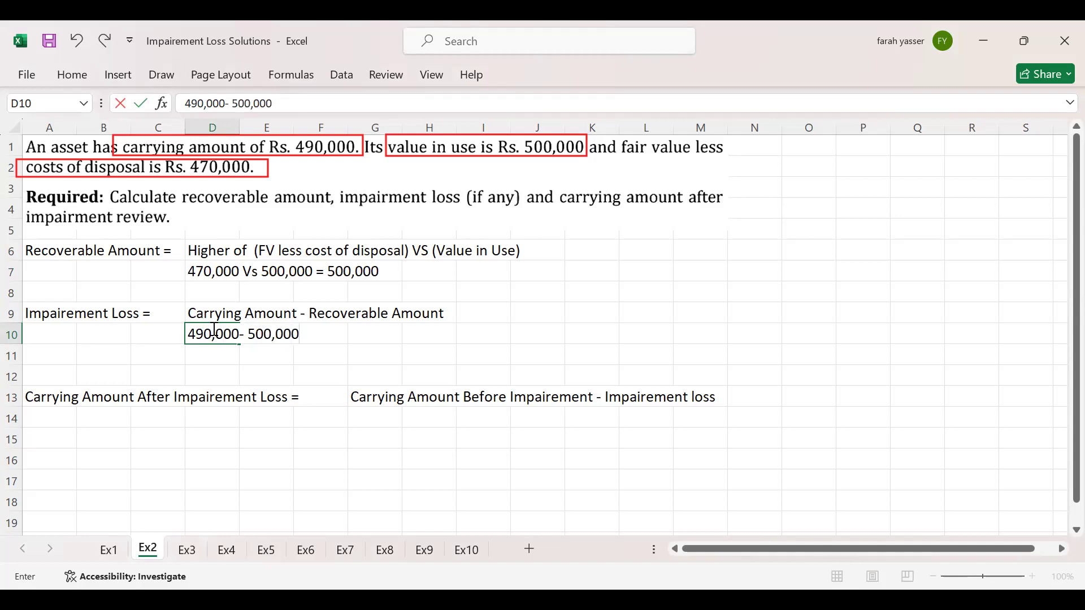
key(Return)
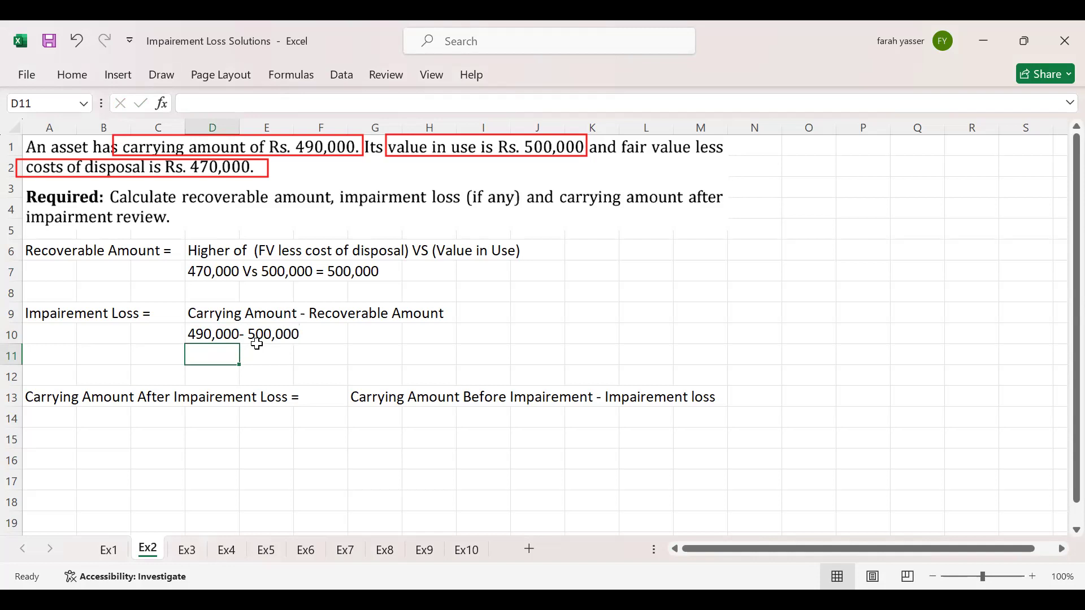
text(Nil)
key(Return)
key(Return)
key(Return)
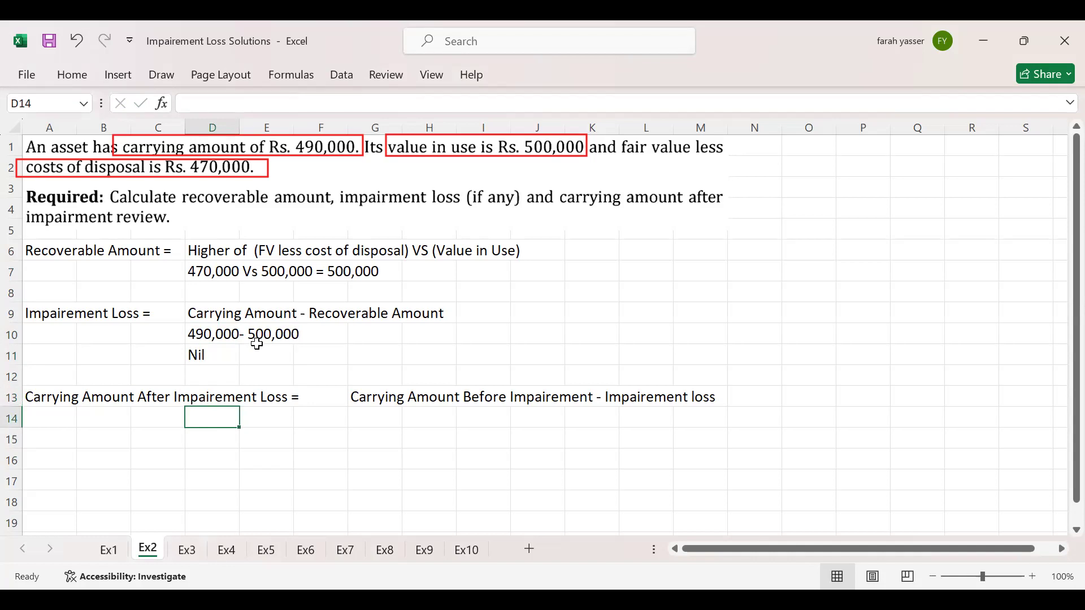
Step: Enter the carrying amount after impairment as the text "490000-0 = 490,000" in G14 of the Ex2 sheet
click(368, 413)
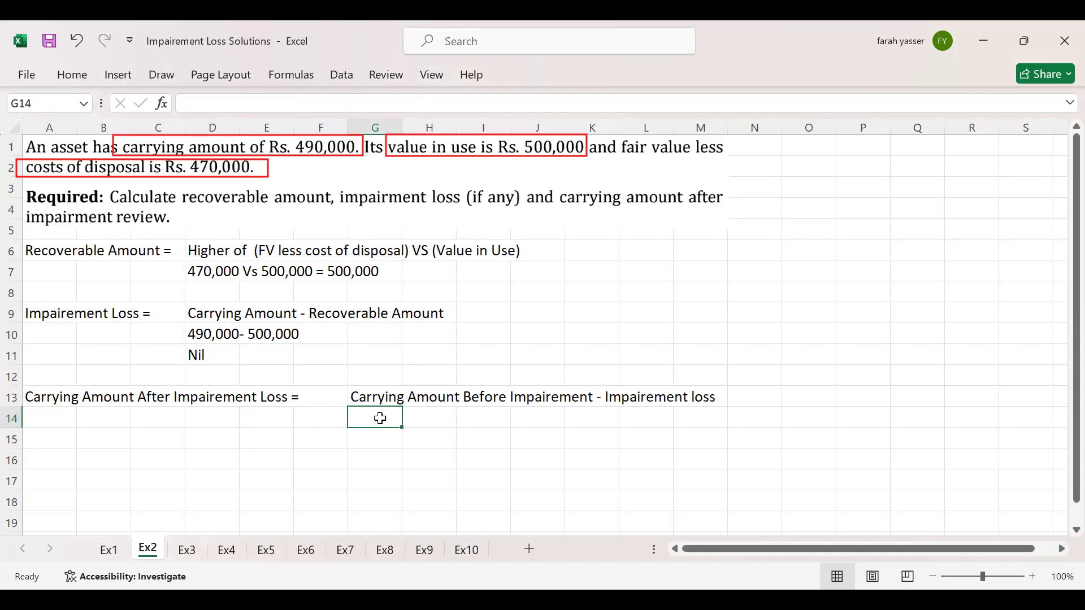
text(490)
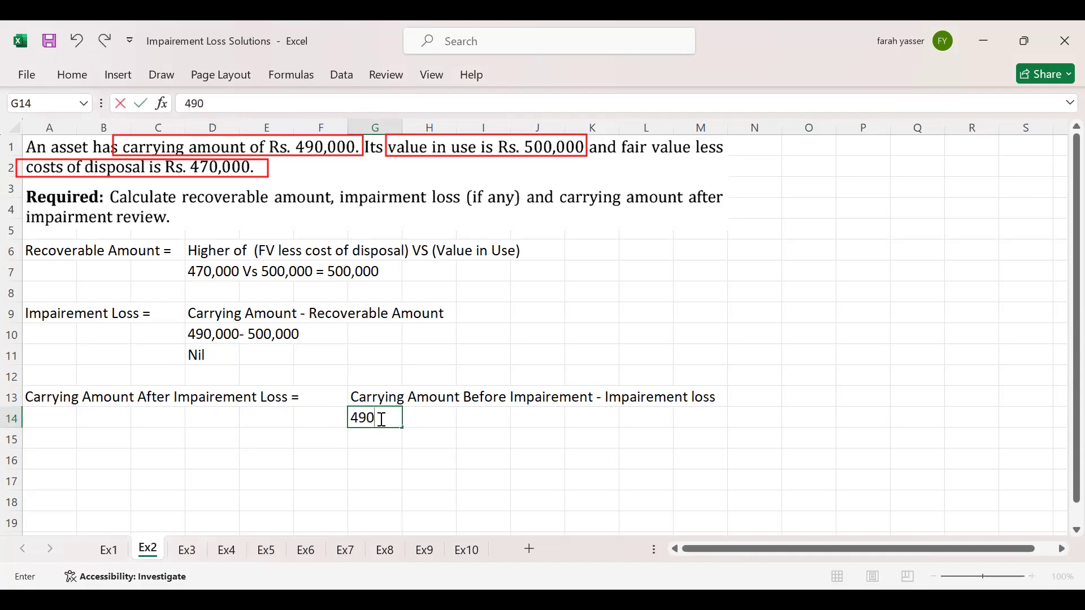
text(000-0 = 490,)
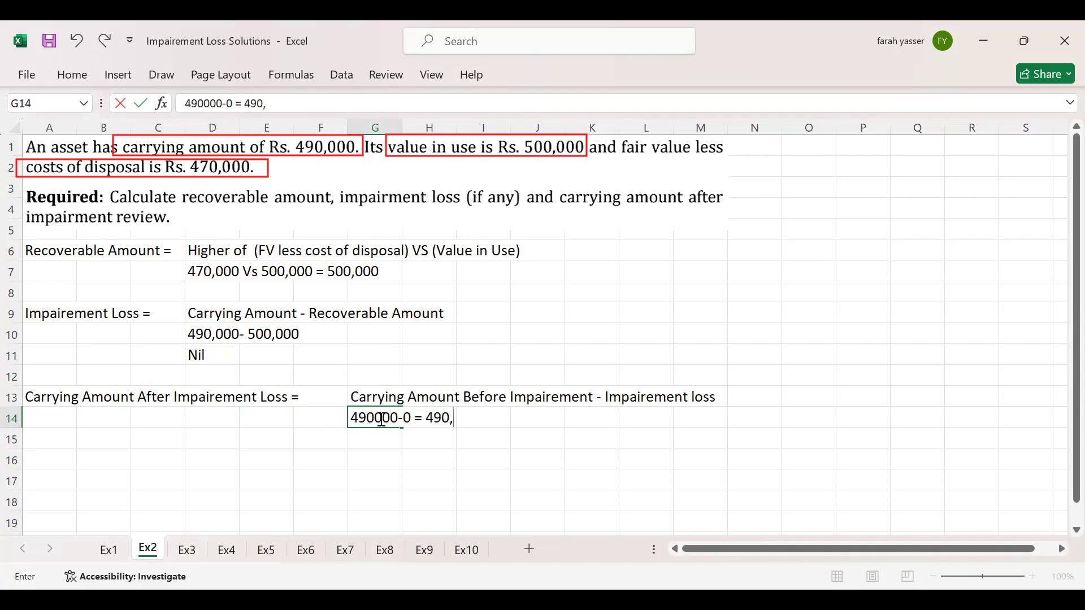
text(000)
key(Return)
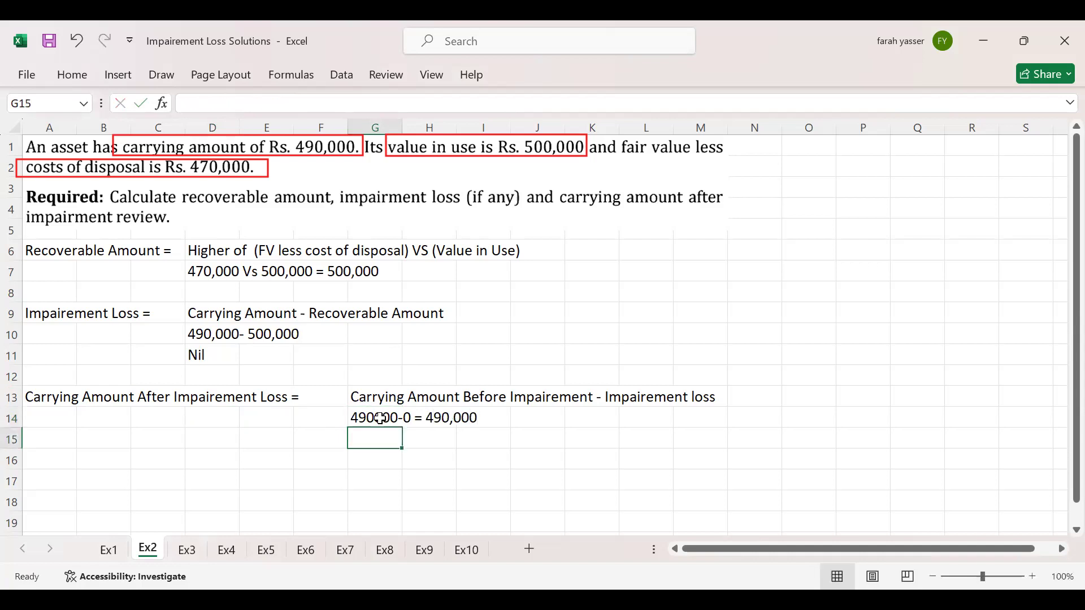